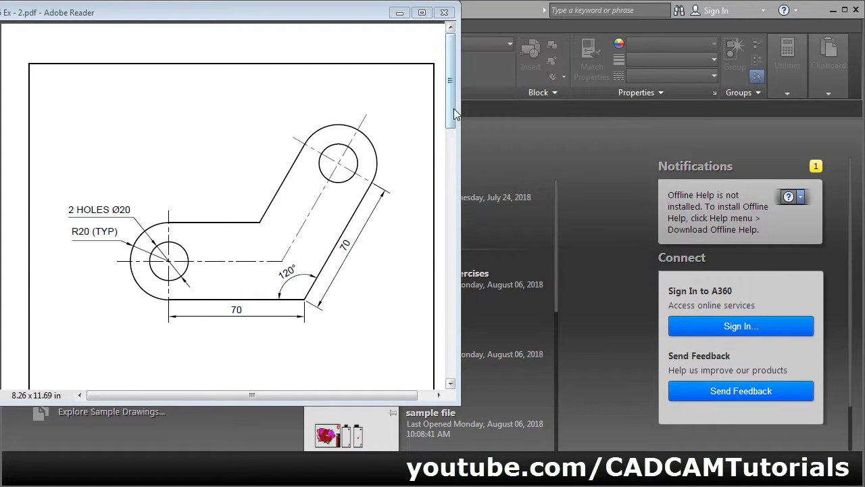
After reviewing the reference PDF, start a new blank drawing, Drawing1, in AutoCAD.
{"action": "mouse_move", "coordinate": [454, 109]}
{"action": "left_mouse_down"}
{"action": "mouse_move", "coordinate": [467, 237]}
{"action": "mouse_move", "coordinate": [461, 314]}
{"action": "mouse_move", "coordinate": [471, 112]}
{"action": "left_mouse_up"}
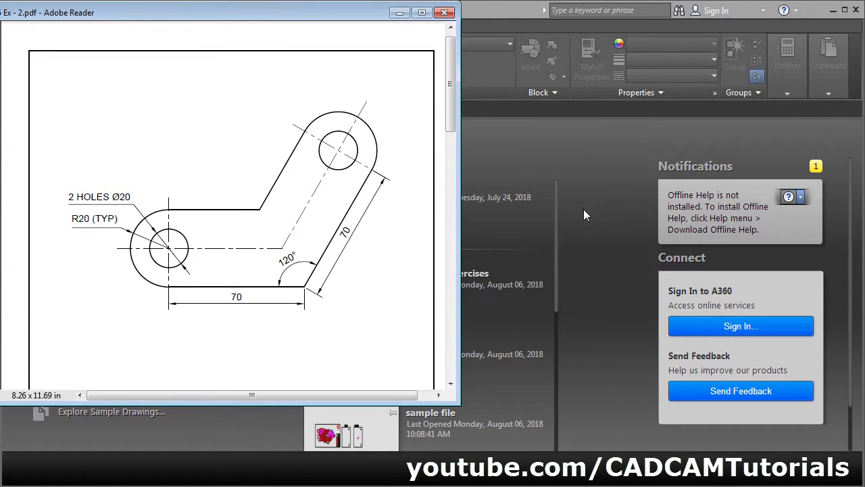
{"action": "left_click", "coordinate": [584, 209]}
{"action": "left_click", "coordinate": [132, 287]}
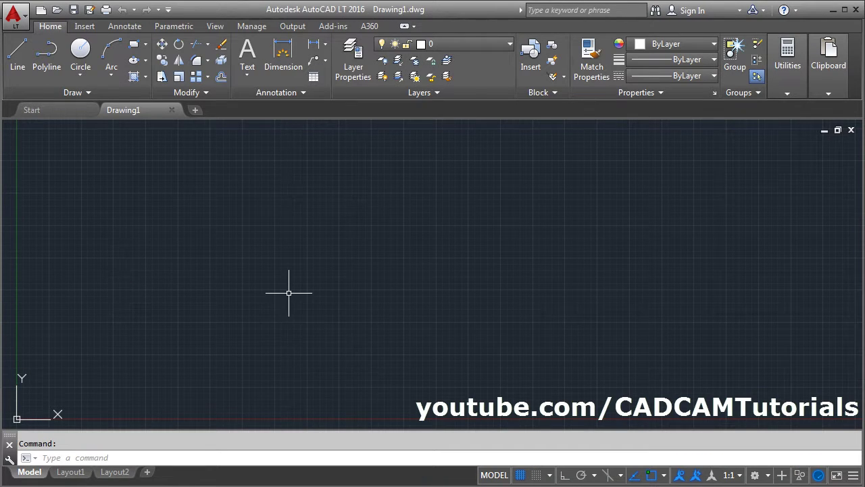
{"action": "key", "text": "alt+Tab"}
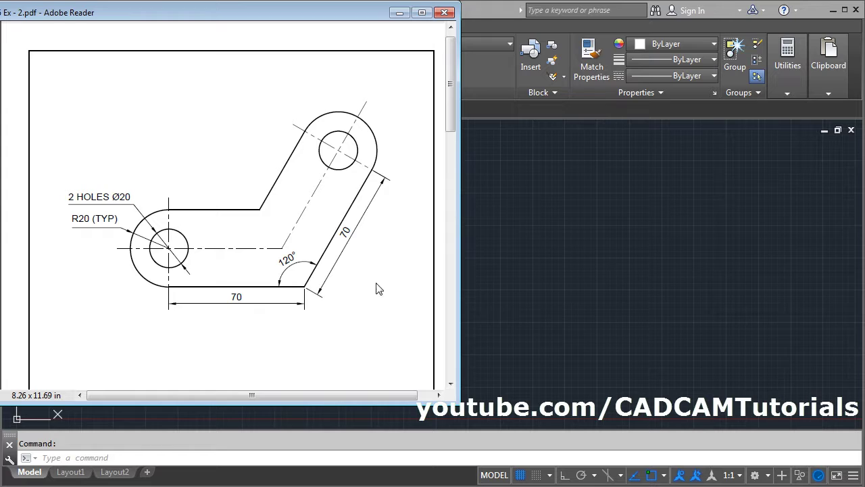
{"action": "left_click", "coordinate": [576, 269]}
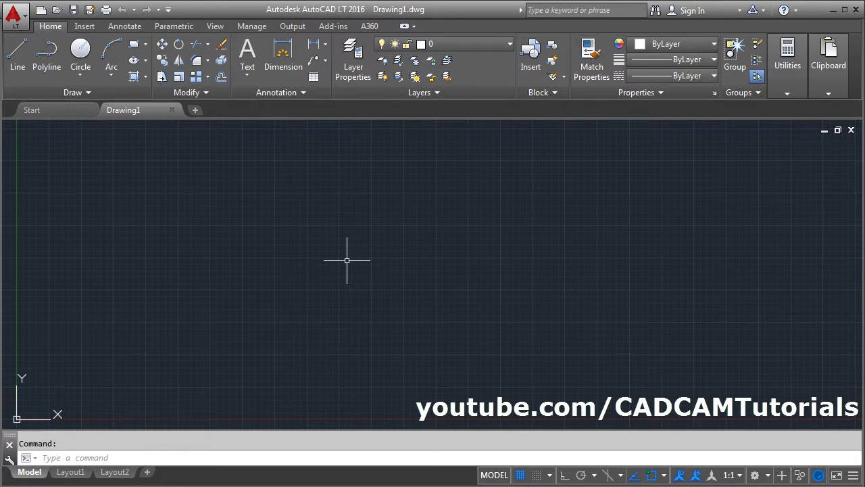
Set the drawing limits from 0,0 to 200,200 with the LIMITS command.
{"action": "type", "text": "limits"}
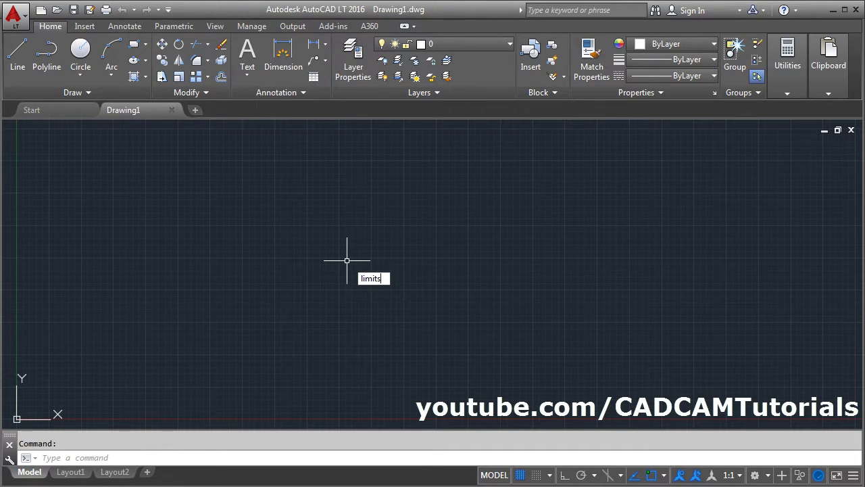
{"action": "key", "text": "Return"}
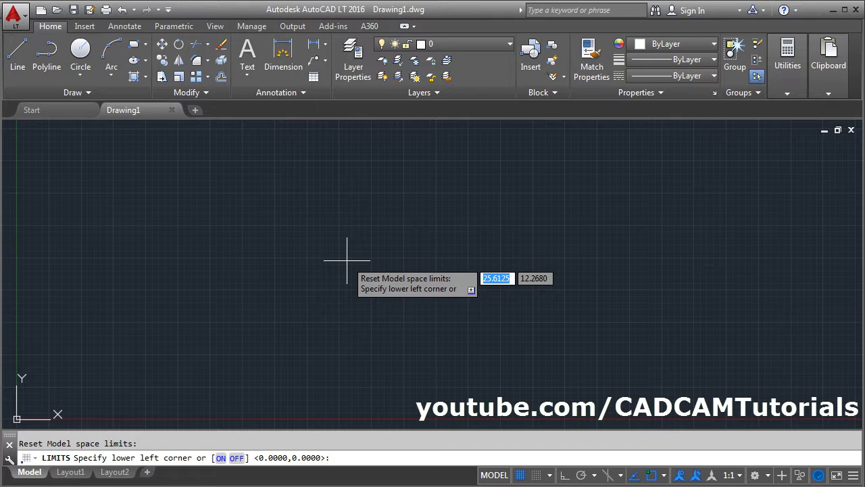
{"action": "type", "text": "0"}
{"action": "key", "text": "Tab"}
{"action": "type", "text": "0"}
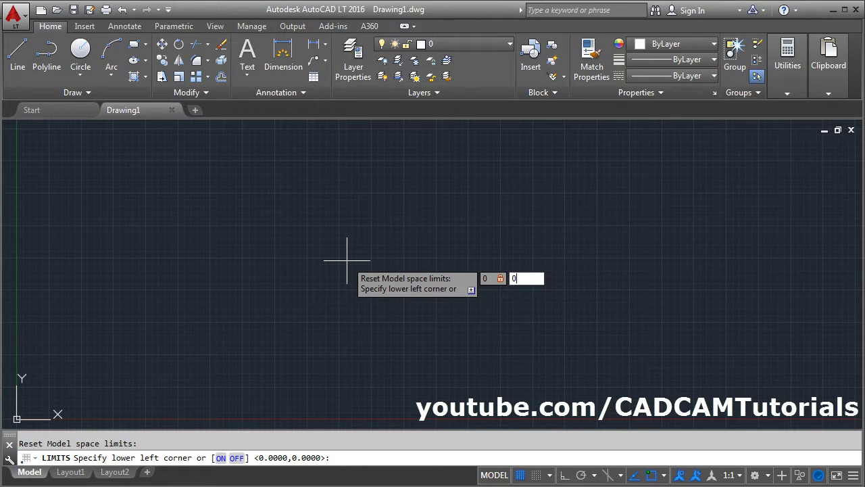
{"action": "key", "text": "Return"}
{"action": "type", "text": "200"}
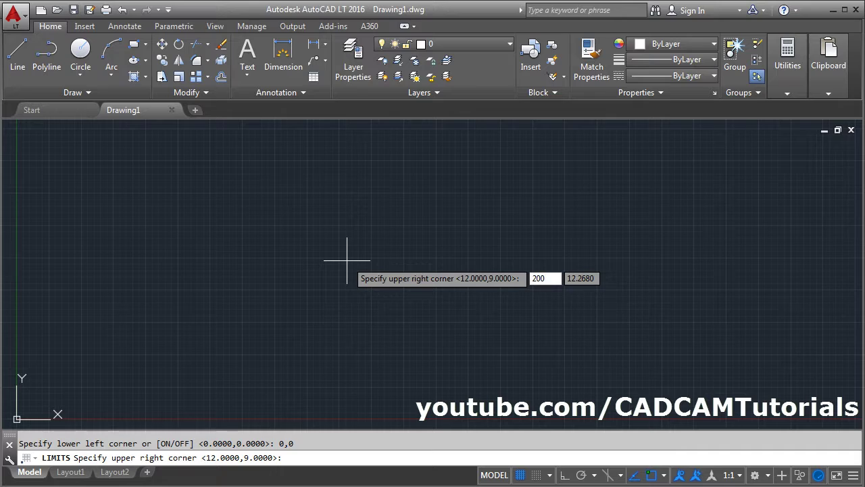
{"action": "key", "text": "Tab"}
{"action": "type", "text": "200"}
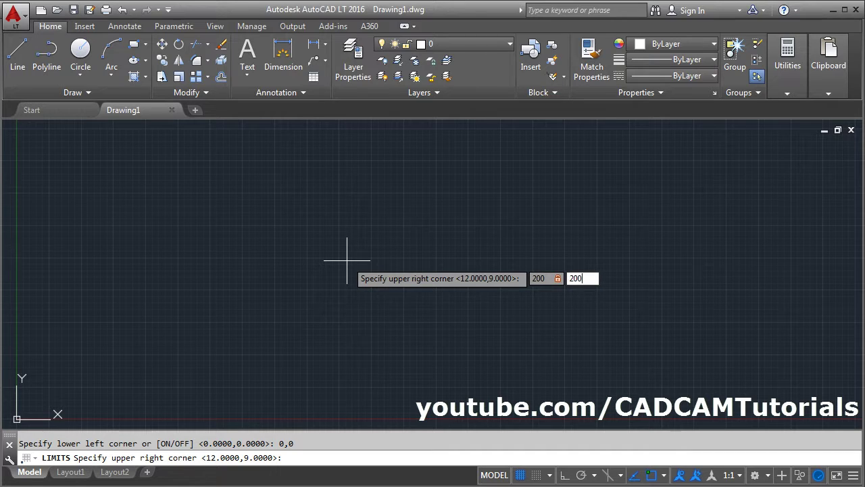
{"action": "key", "text": "Return"}
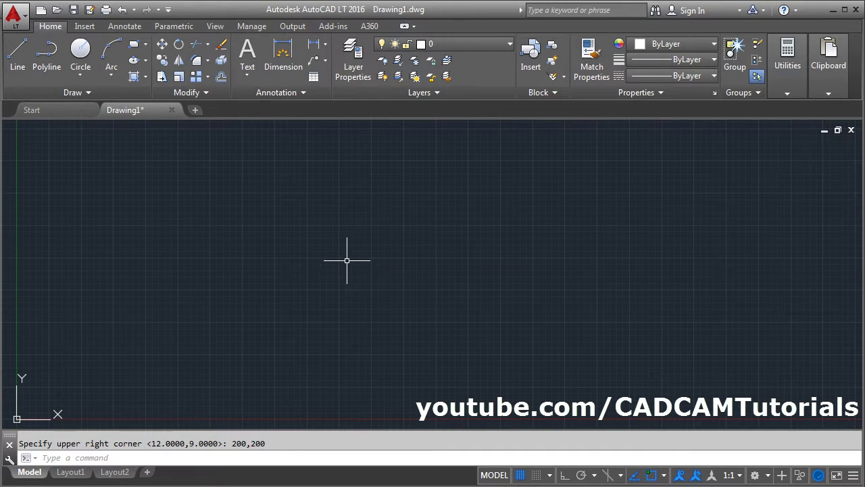
Zoom All to fit the view to the new limits.
{"action": "type", "text": "z"}
{"action": "key", "text": "Return"}
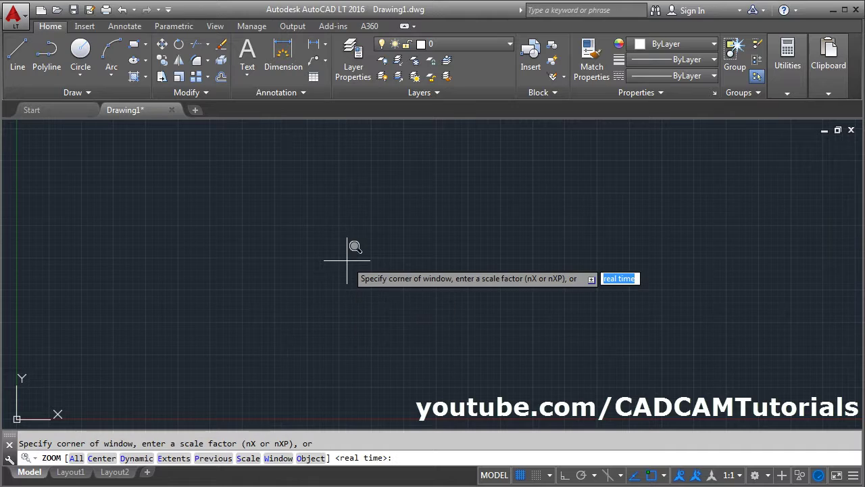
{"action": "type", "text": "a"}
{"action": "key", "text": "Return"}
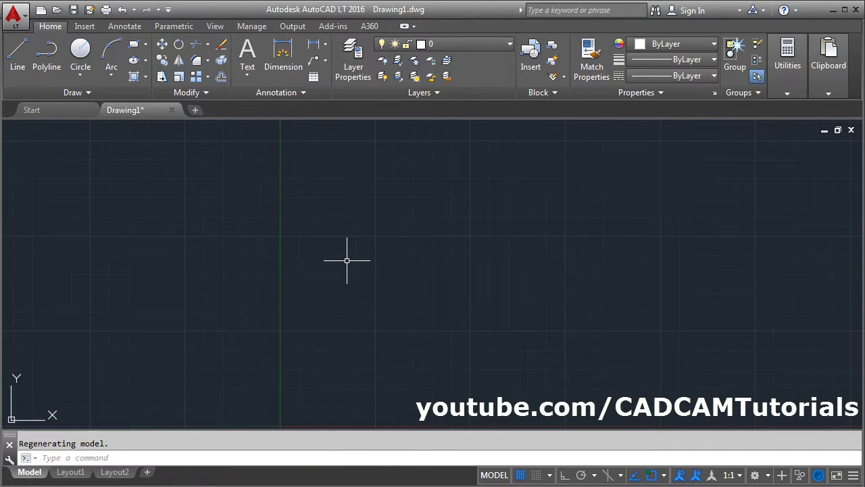
After checking the reference PDF, draw a 70-unit horizontal base line with Ortho on.
{"action": "key", "text": "alt+Tab"}
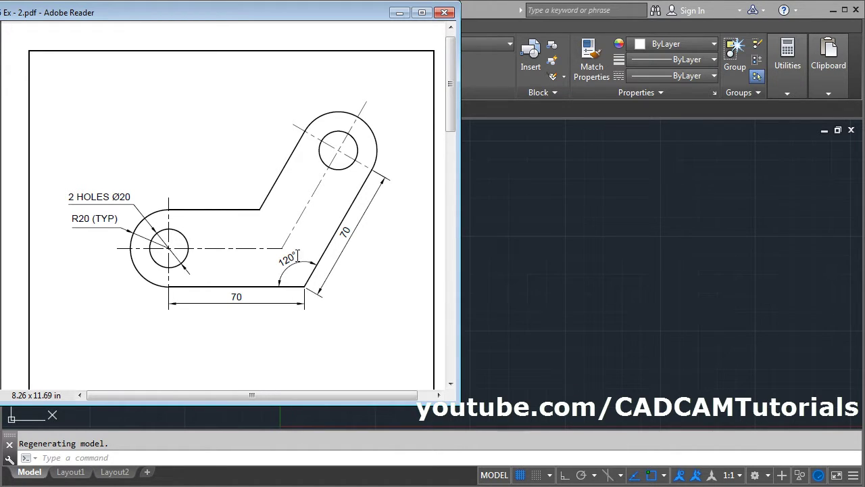
{"action": "key", "text": "alt+Tab"}
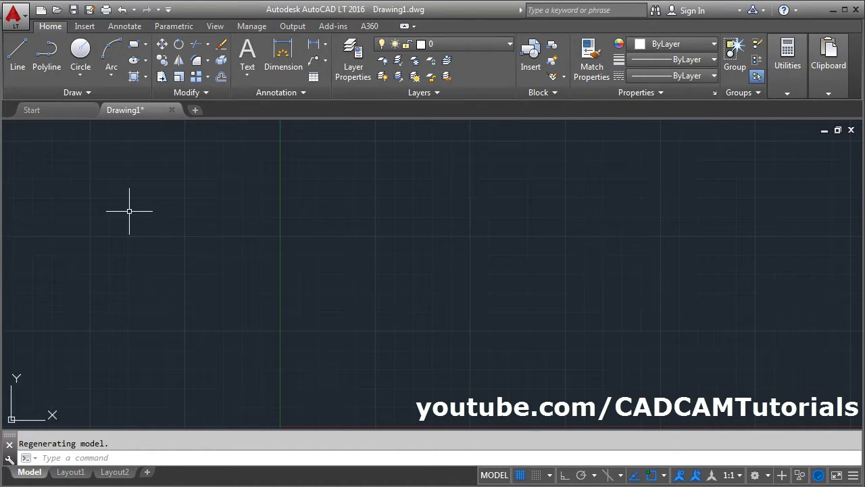
{"action": "left_click", "coordinate": [18, 67]}
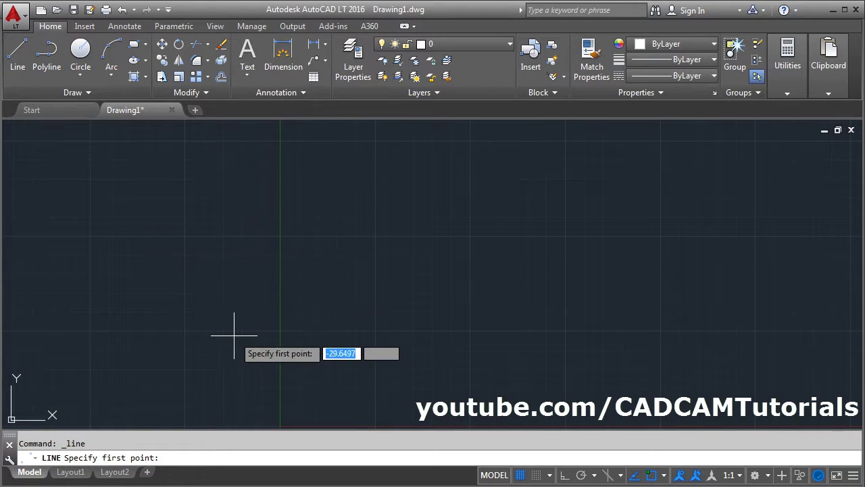
{"action": "left_click", "coordinate": [209, 363]}
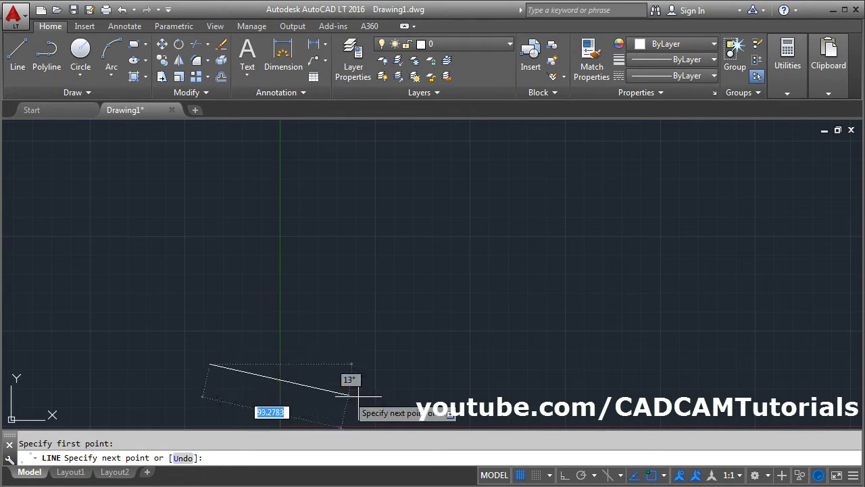
{"action": "left_click", "coordinate": [566, 476]}
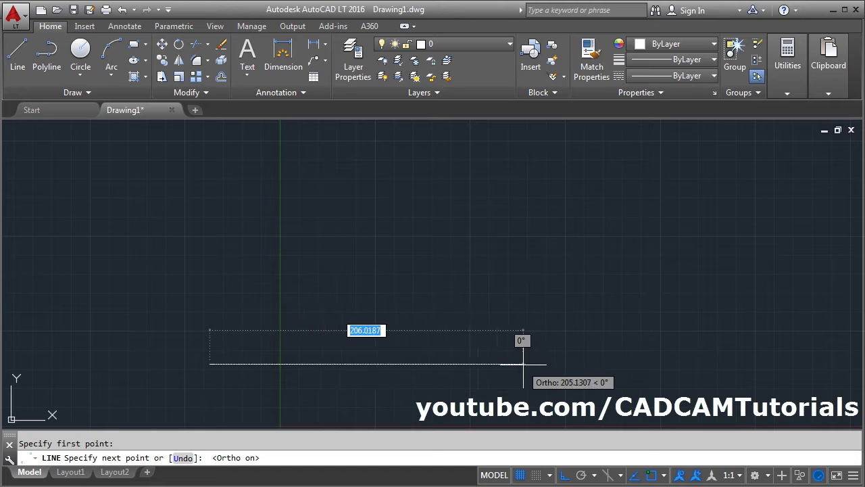
{"action": "type", "text": "70"}
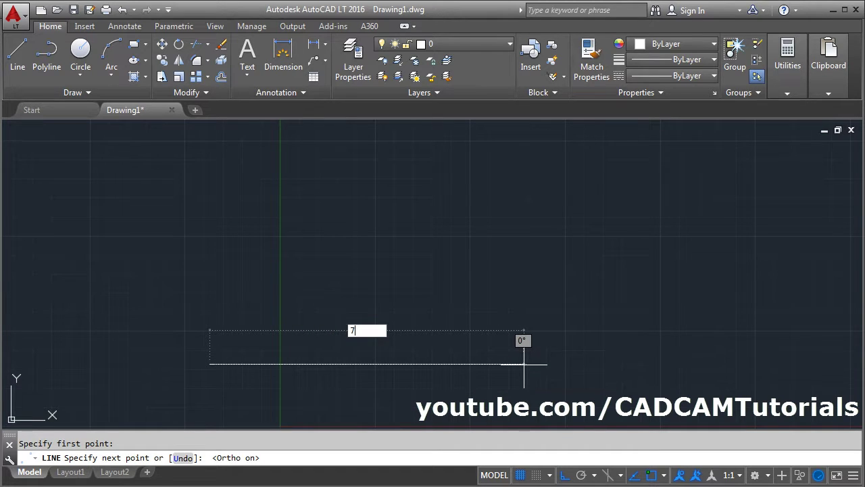
{"action": "key", "text": "Return"}
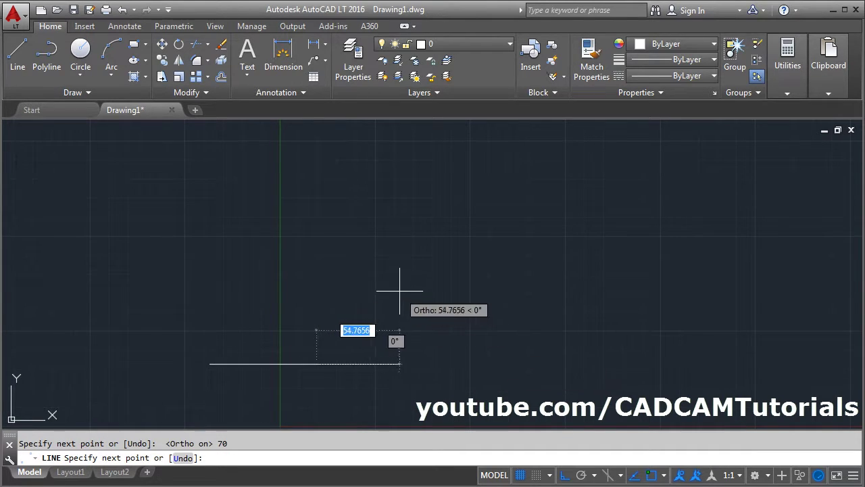
With Ortho off, draw a 70-unit line at 60° from the base line's end.
{"action": "left_click", "coordinate": [567, 476]}
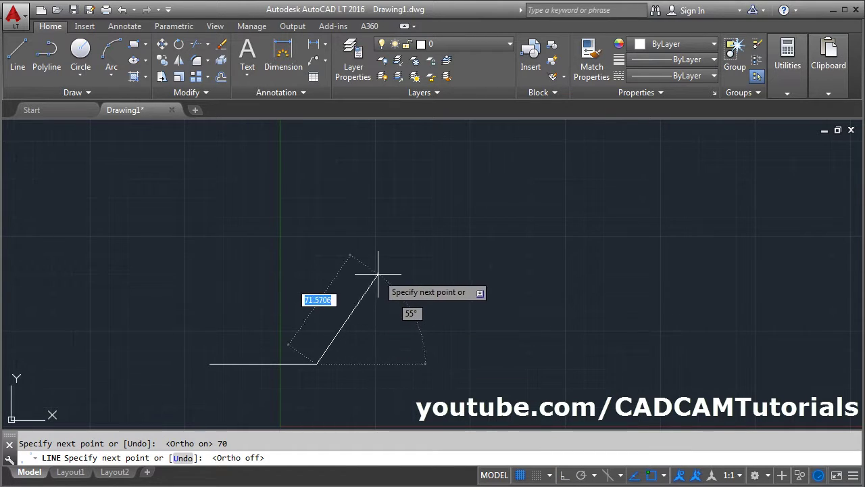
{"action": "type", "text": "70"}
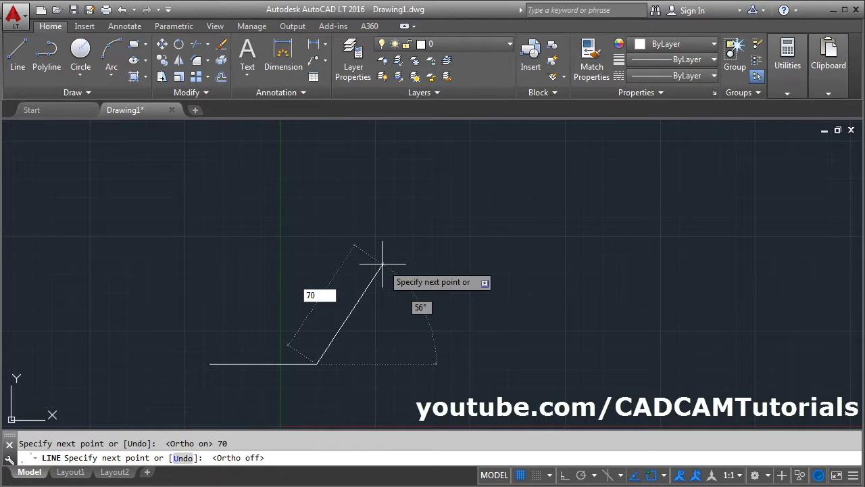
{"action": "key", "text": "Tab"}
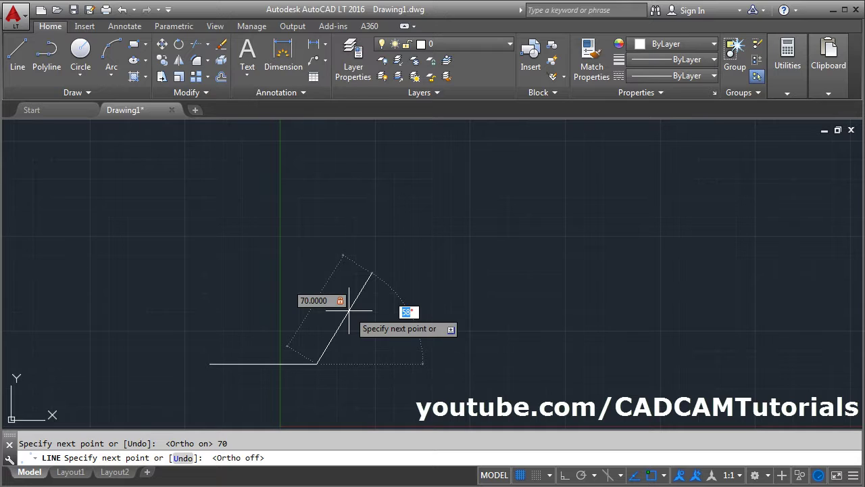
{"action": "type", "text": "60"}
{"action": "key", "text": "Return"}
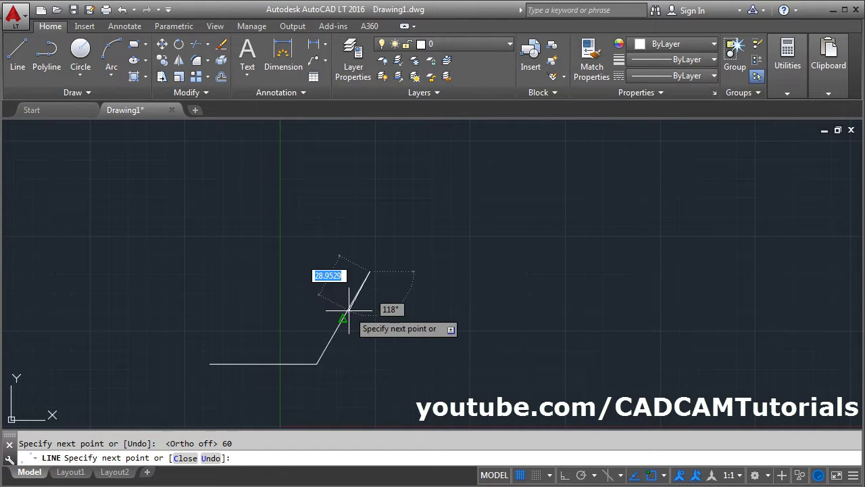
{"action": "key", "text": "Escape"}
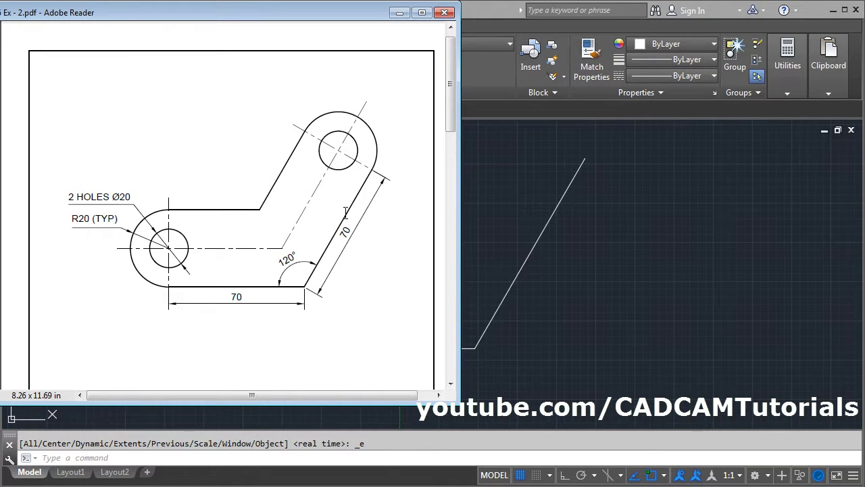
Offset the horizontal base line upward and the 60° line inward, both by 40 units.
{"action": "left_click", "coordinate": [595, 274]}
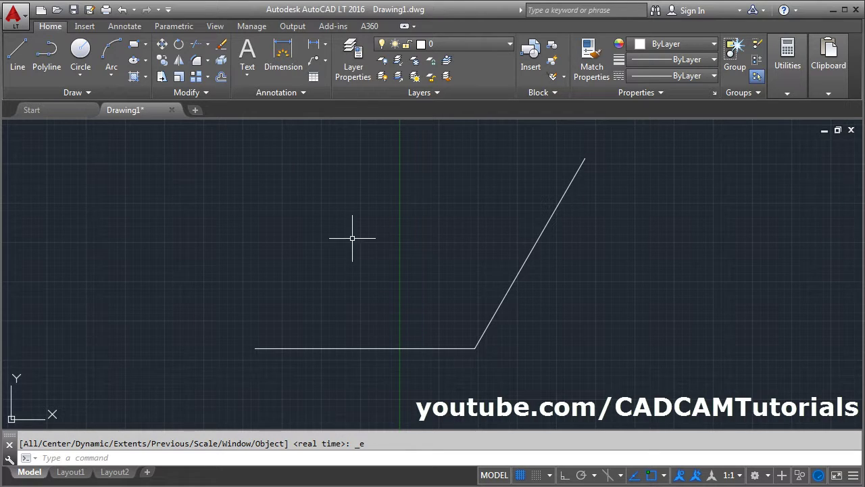
{"action": "left_click", "coordinate": [222, 77]}
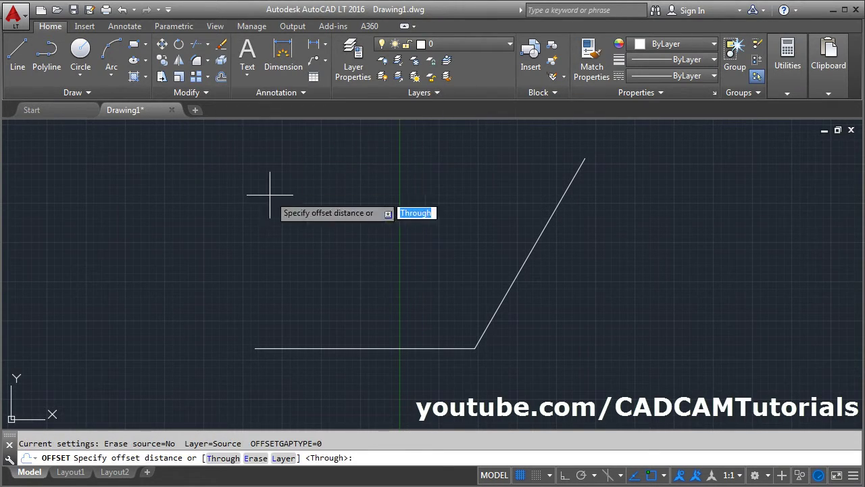
{"action": "type", "text": "40"}
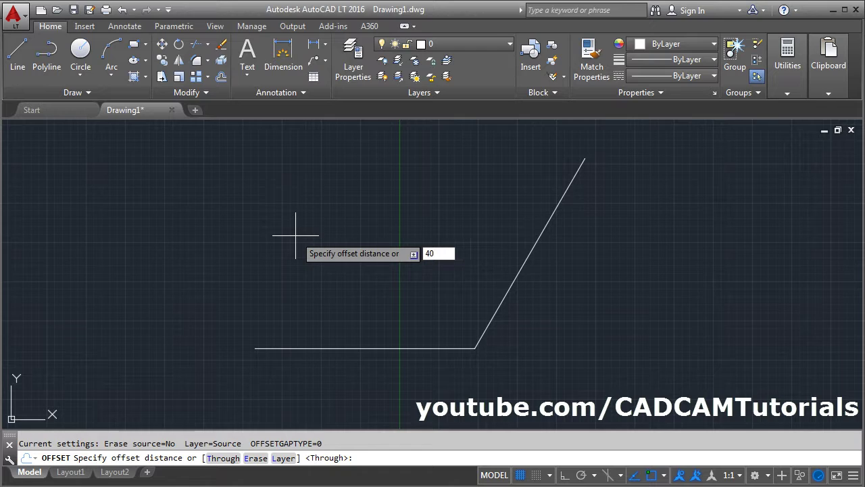
{"action": "key", "text": "Return"}
{"action": "left_click", "coordinate": [344, 354]}
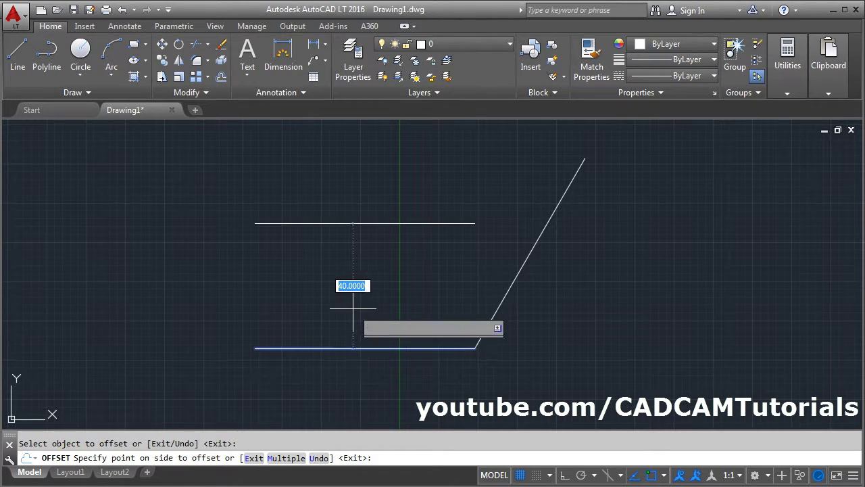
{"action": "left_click", "coordinate": [357, 274]}
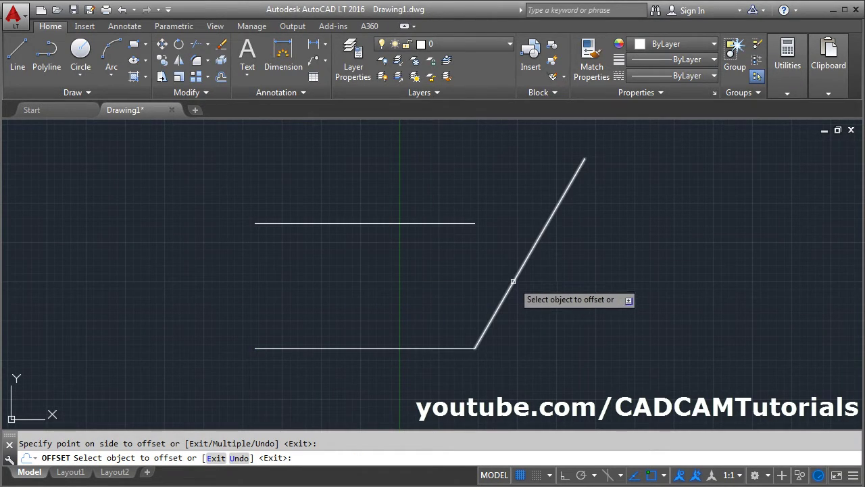
{"action": "left_click", "coordinate": [513, 279]}
{"action": "left_click", "coordinate": [425, 256]}
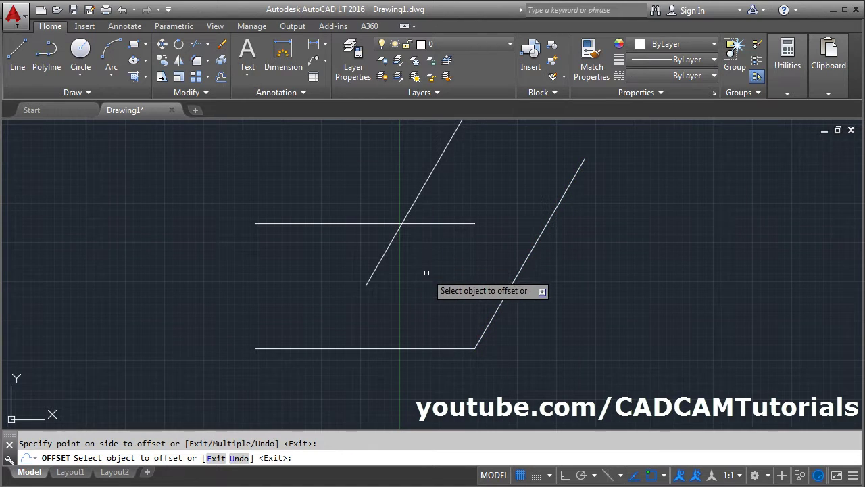
{"action": "key", "text": "Return"}
{"action": "middle_click_drag", "start_coordinate": [449, 270], "coordinate": [426, 324]}
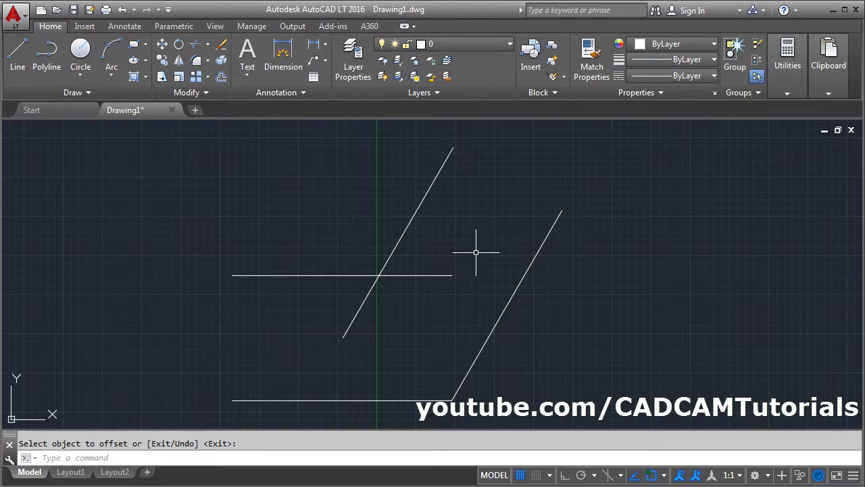
Trim the overhanging ends of the two offset lines so they meet in a clean corner.
{"action": "left_click", "coordinate": [201, 48]}
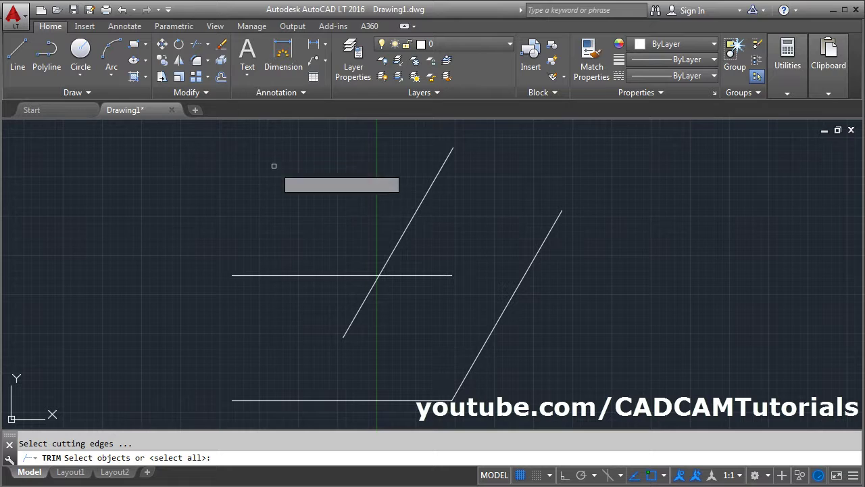
{"action": "key", "text": "Return"}
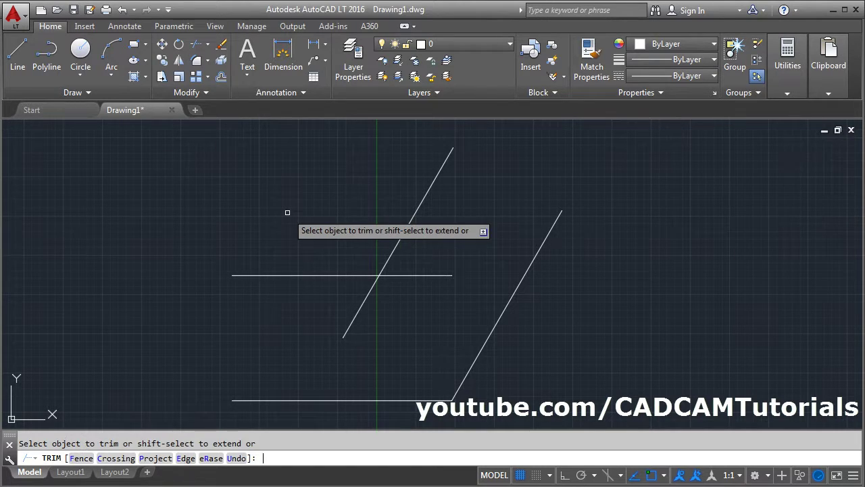
{"action": "left_click", "coordinate": [361, 303]}
{"action": "left_click", "coordinate": [411, 276]}
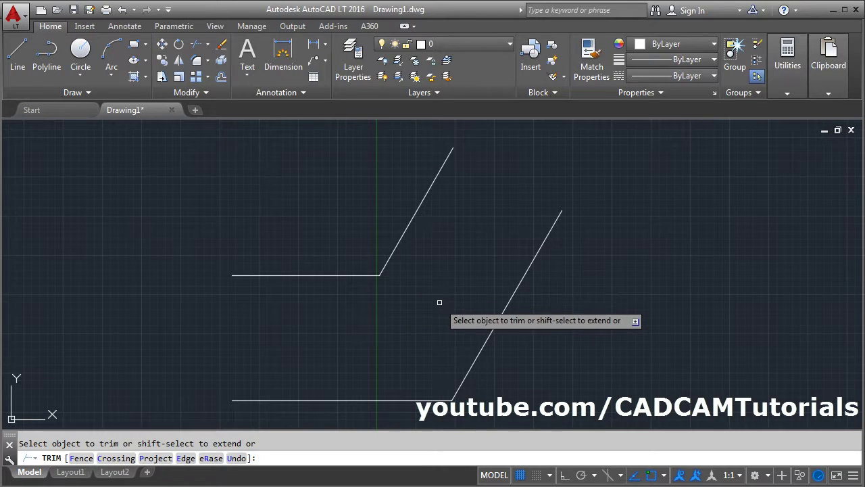
{"action": "key", "text": "Return"}
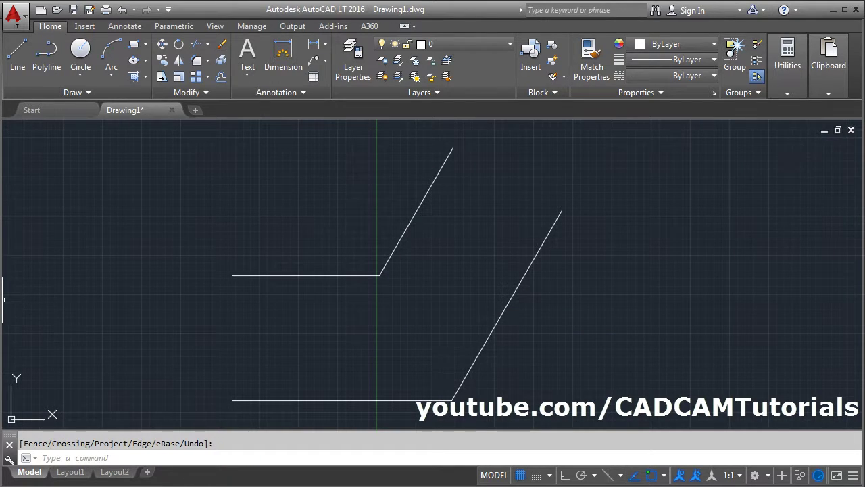
{"action": "left_click", "coordinate": [1, 290]}
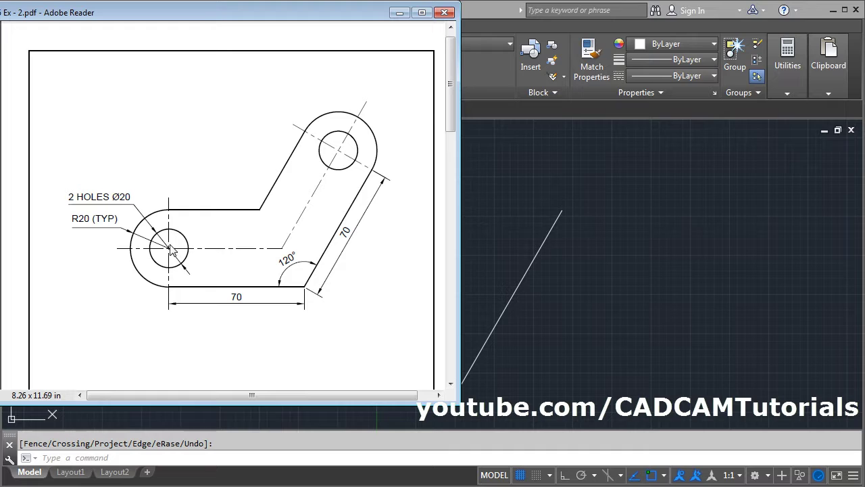
Draw a radius-20 circle centred midway between the left ends of the two horizontal lines.
{"action": "left_click", "coordinate": [608, 291]}
{"action": "left_click", "coordinate": [80, 52]}
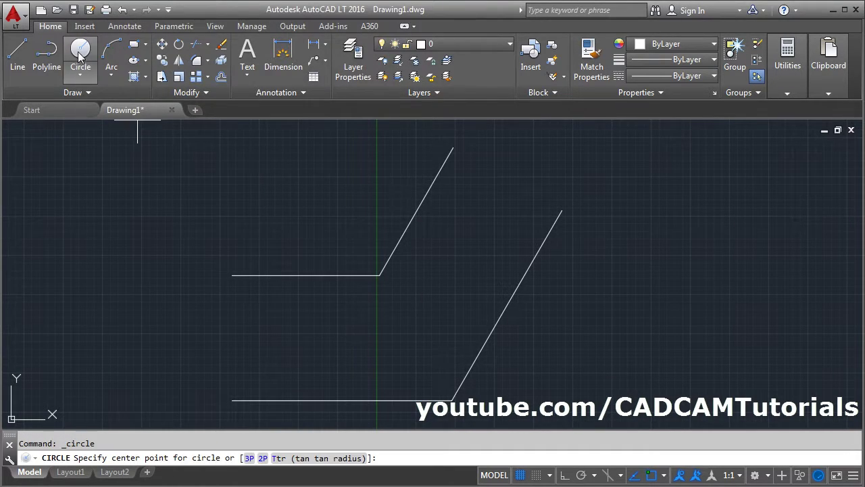
{"action": "right_click", "coordinate": [219, 198], "text": "shift"}
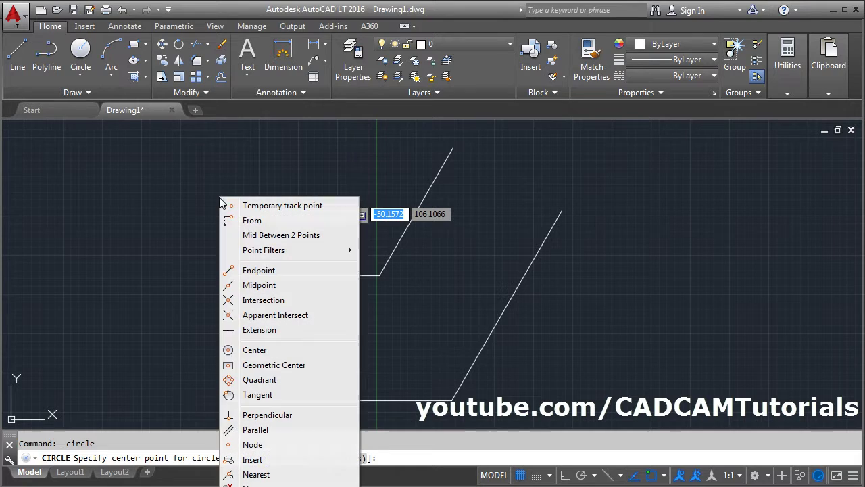
{"action": "left_click", "coordinate": [274, 236]}
{"action": "left_click", "coordinate": [229, 282]}
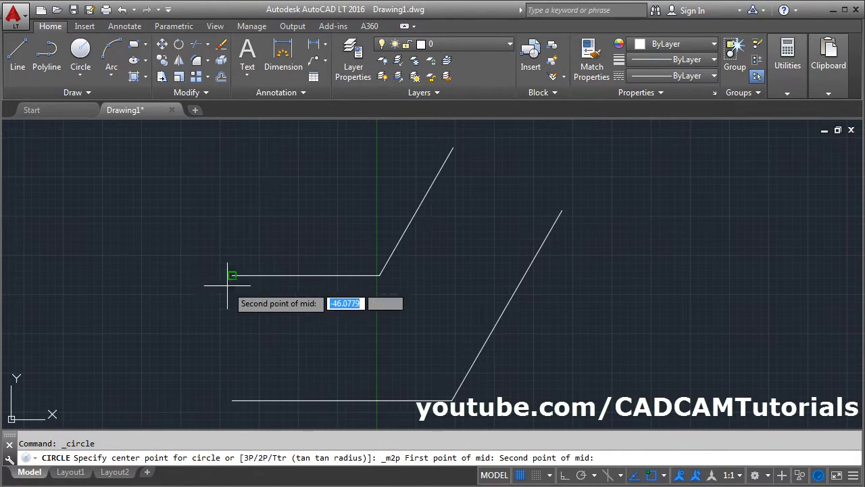
{"action": "left_click", "coordinate": [232, 400]}
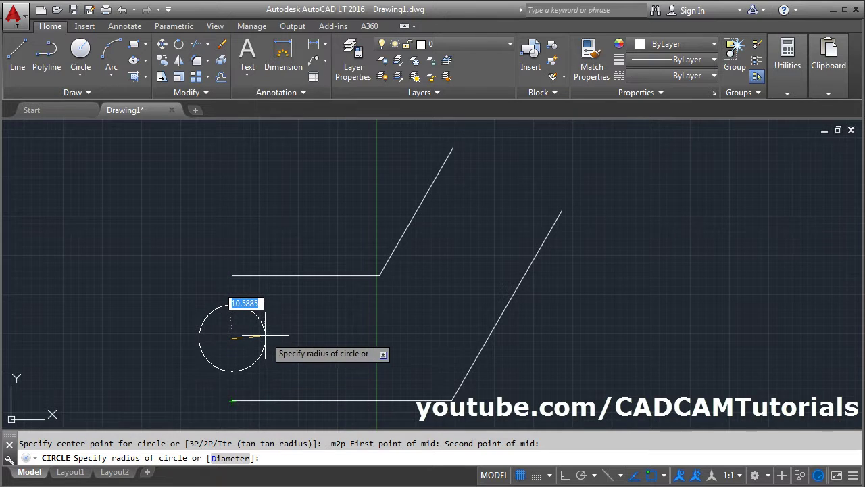
{"action": "type", "text": "20"}
{"action": "key", "text": "Return"}
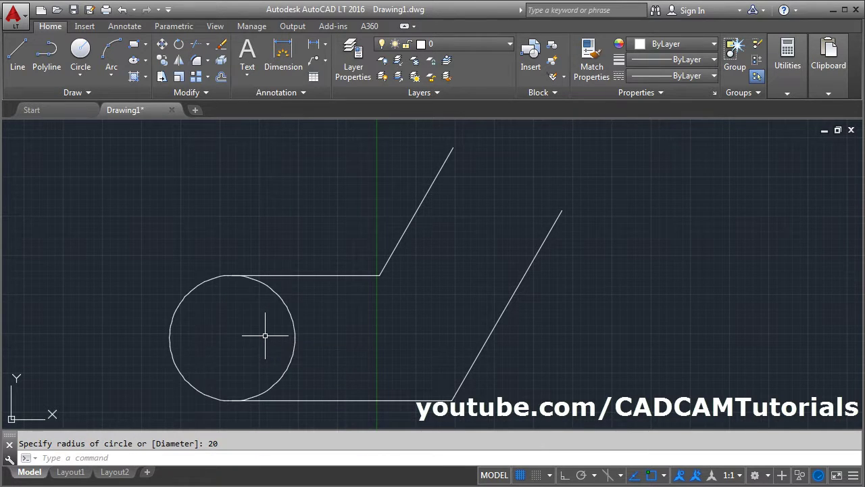
{"action": "middle_click_drag", "start_coordinate": [479, 278], "coordinate": [457, 300]}
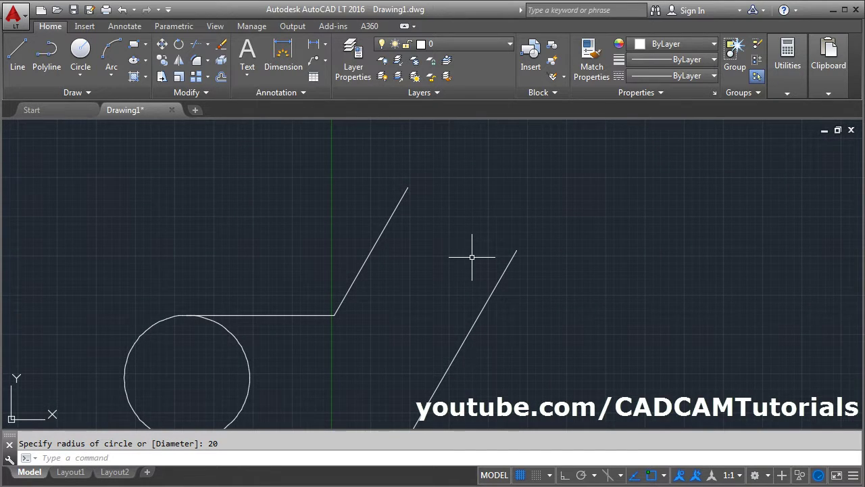
{"action": "middle_click_drag", "start_coordinate": [472, 257], "coordinate": [474, 236]}
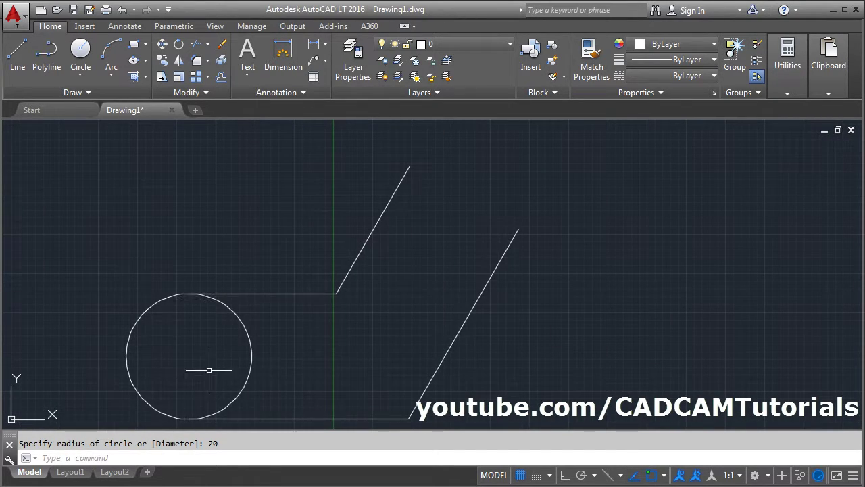
{"action": "middle_click_drag", "start_coordinate": [417, 278], "coordinate": [392, 292]}
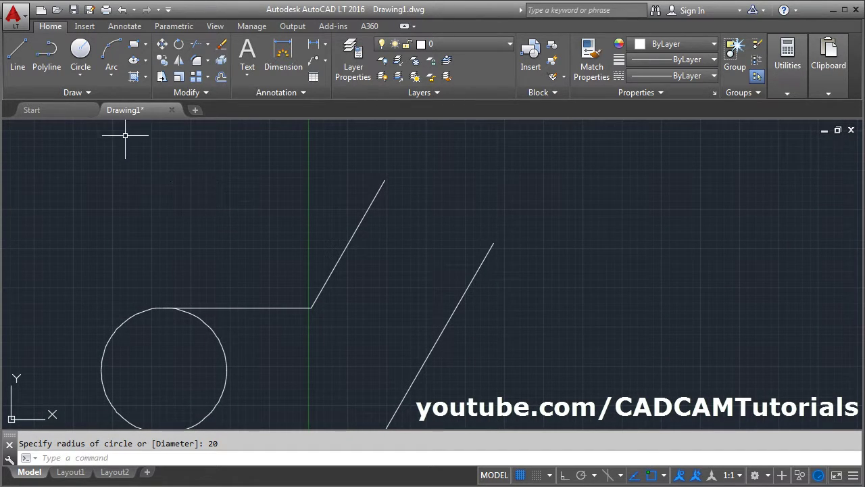
Draw a two-point circle spanning the ends of the two slanted lines.
{"action": "left_click", "coordinate": [84, 75]}
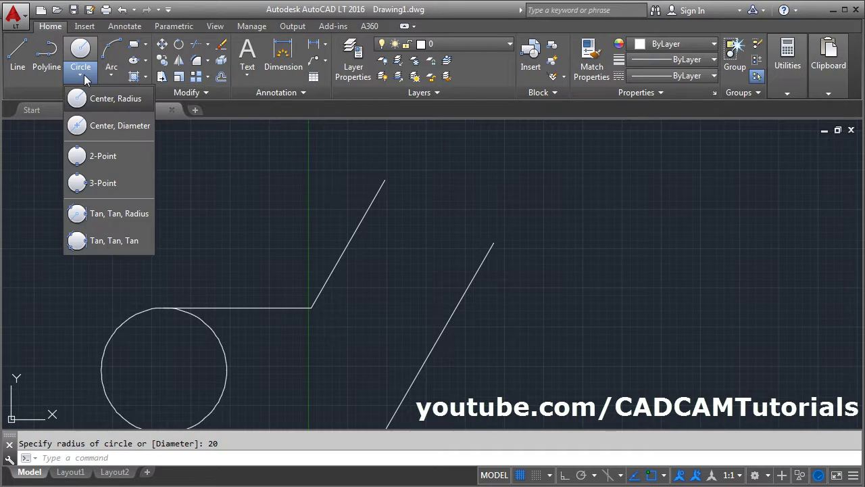
{"action": "left_click", "coordinate": [108, 160]}
{"action": "left_click", "coordinate": [386, 181]}
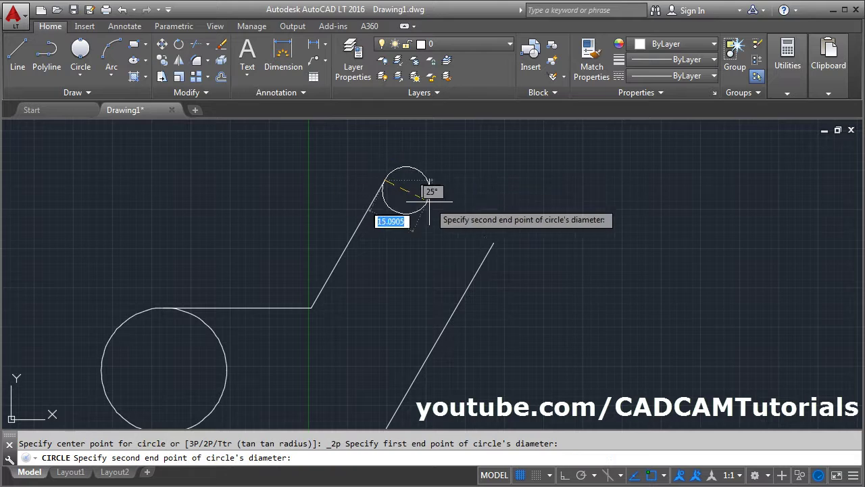
{"action": "left_click", "coordinate": [492, 243]}
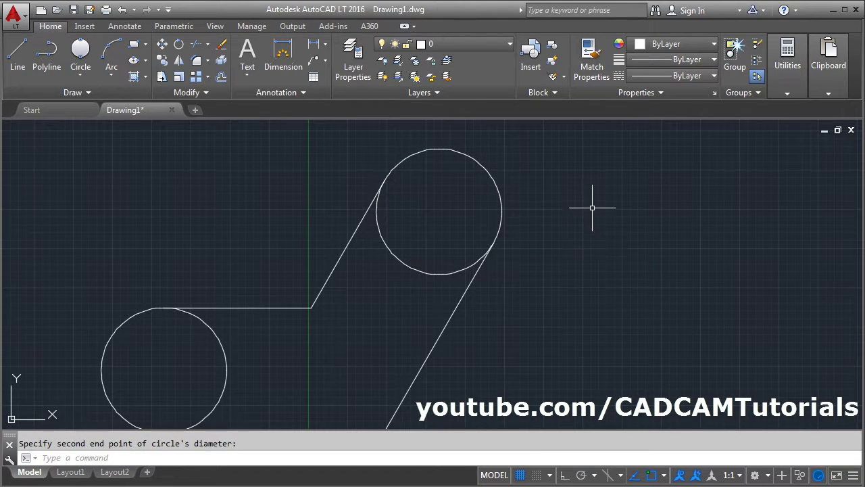
{"action": "mouse_move", "coordinate": [545, 245]}
{"action": "middle_mouse_down"}
{"action": "mouse_move", "coordinate": [587, 215]}
{"action": "mouse_move", "coordinate": [608, 216]}
{"action": "middle_mouse_up"}
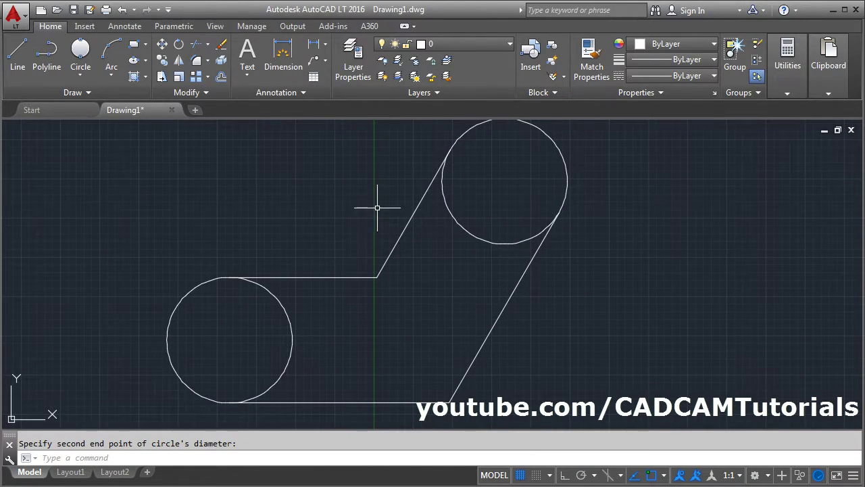
Trim away the inner arcs of the lower-left and upper circles to close the link outline.
{"action": "left_click", "coordinate": [196, 44]}
{"action": "key", "text": "Return"}
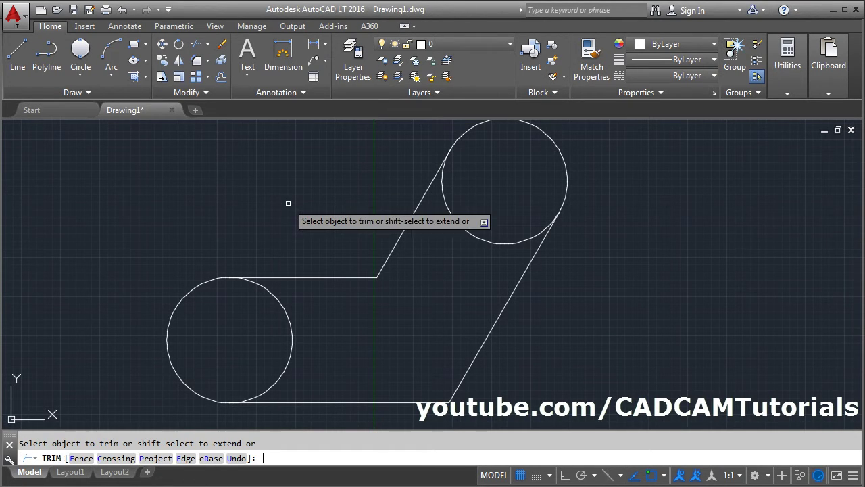
{"action": "left_click", "coordinate": [287, 306]}
{"action": "left_click", "coordinate": [476, 236]}
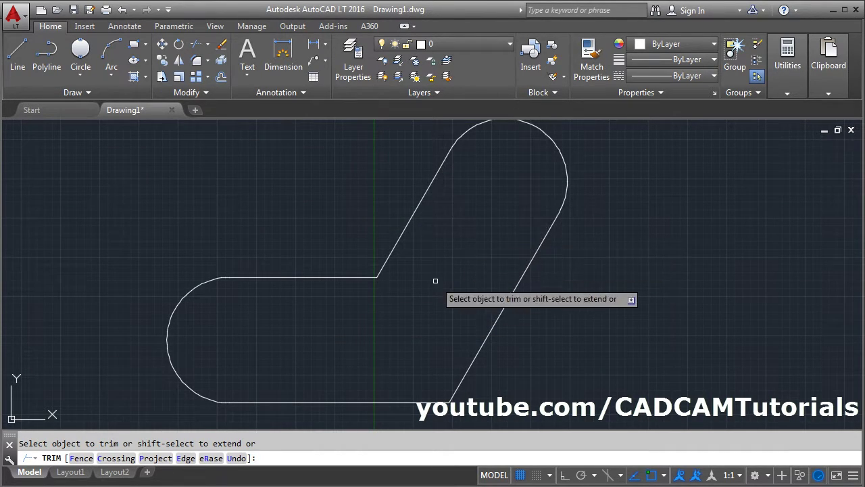
{"action": "key", "text": "Return"}
{"action": "key", "text": "alt+Tab"}
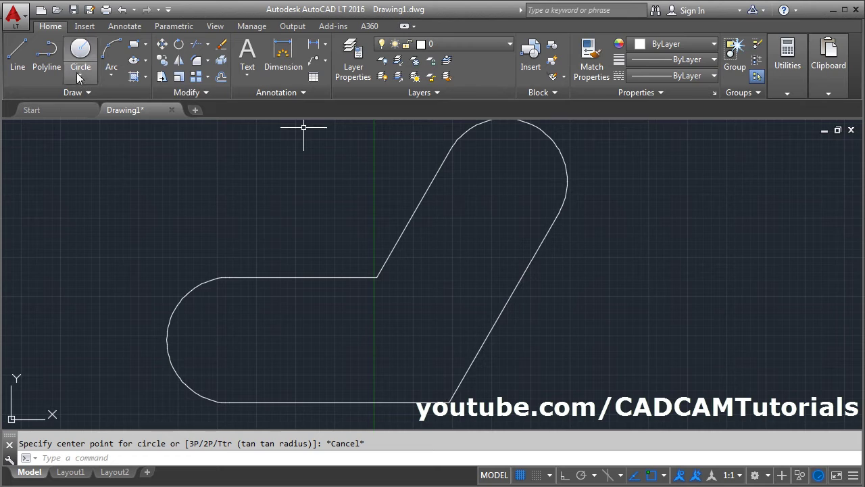
Add 20-diameter holes centred on the lower-left and upper arc centres, then zoom extents.
{"action": "left_click", "coordinate": [80, 72]}
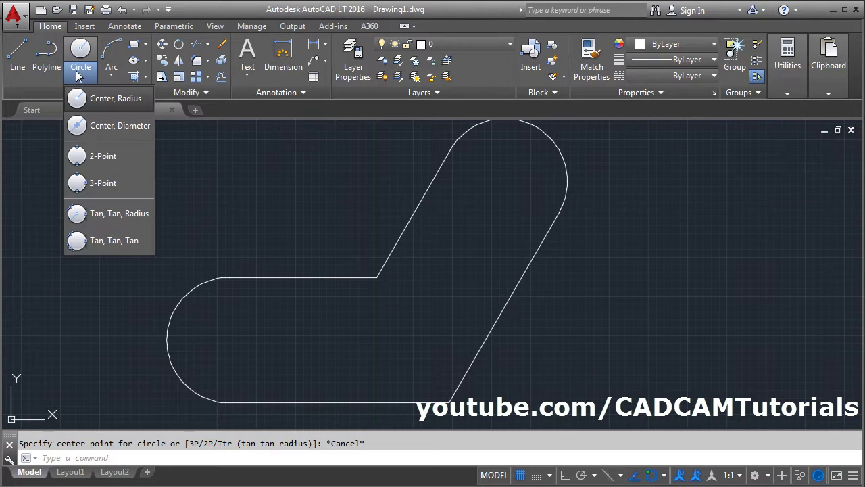
{"action": "left_click", "coordinate": [108, 131]}
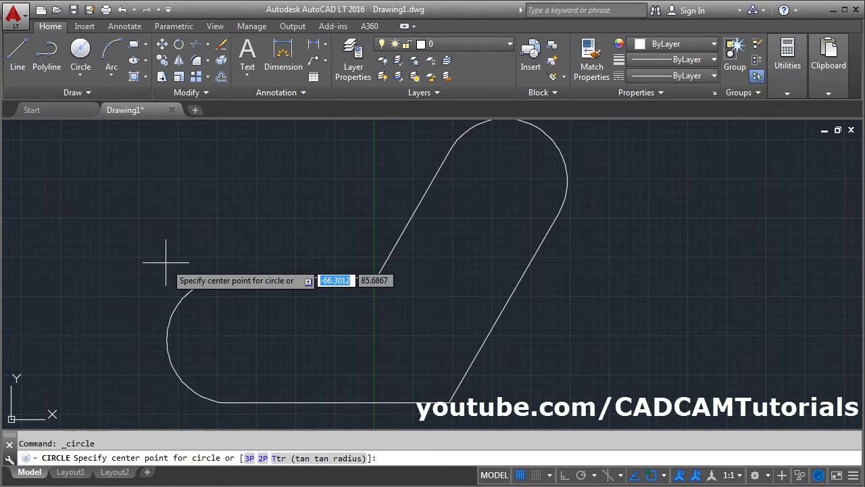
{"action": "left_click", "coordinate": [230, 340]}
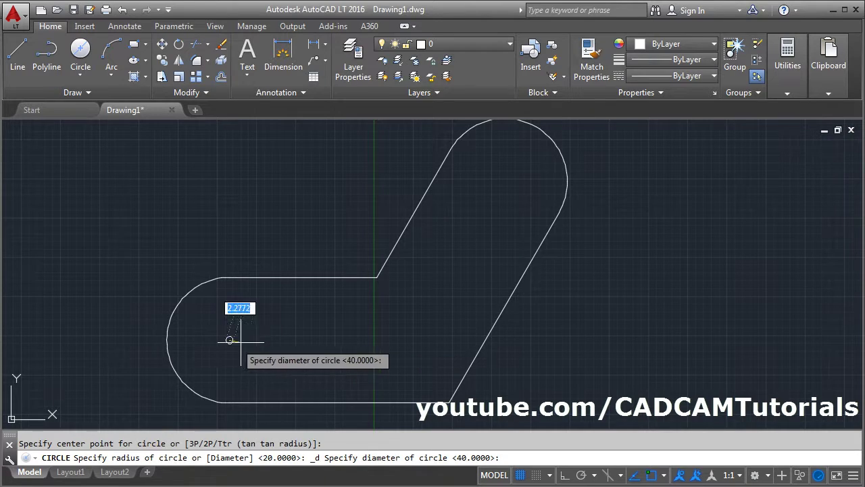
{"action": "key", "text": "Return"}
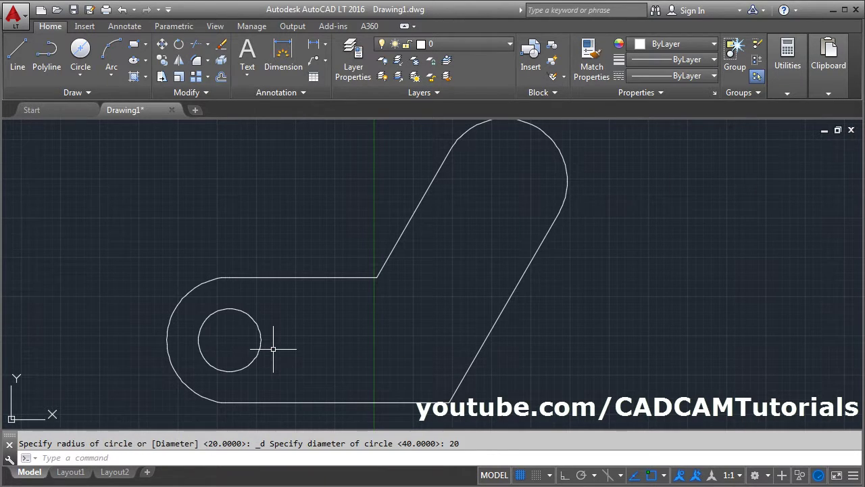
{"action": "left_click", "coordinate": [81, 53]}
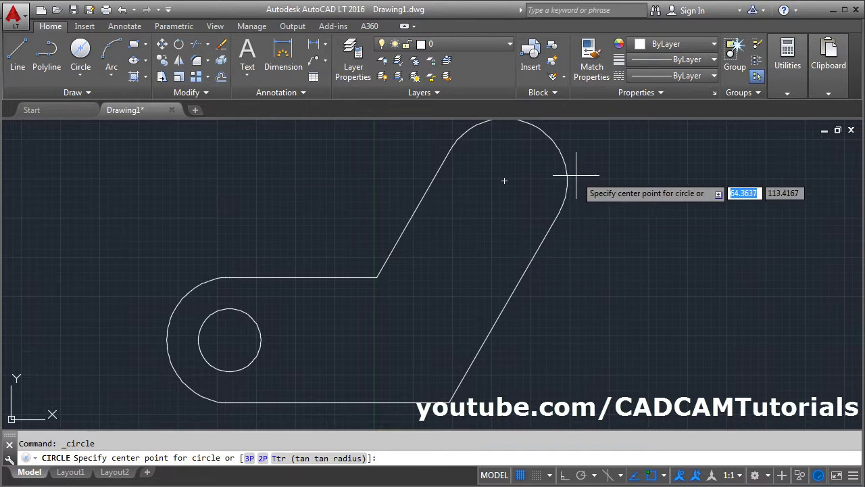
{"action": "left_click", "coordinate": [504, 180]}
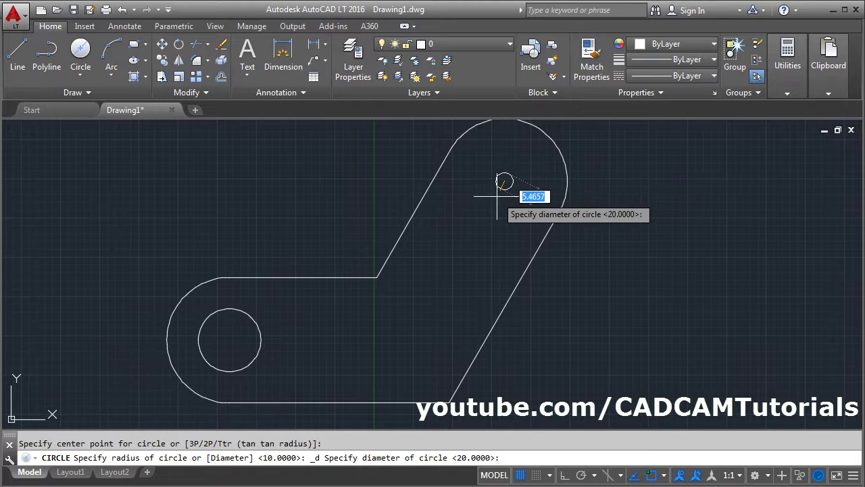
{"action": "type", "text": "20"}
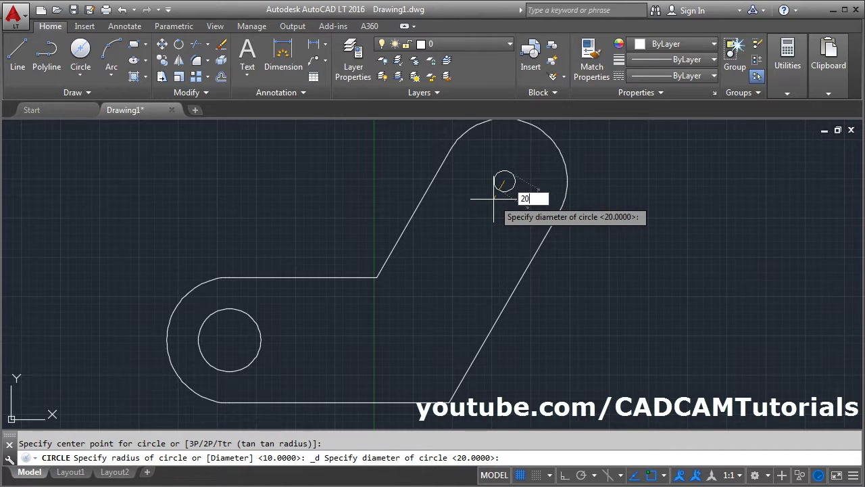
{"action": "key", "text": "Return"}
{"action": "middle_click", "coordinate": [23, 340]}
{"action": "middle_click", "coordinate": [22, 340]}
{"action": "key", "text": "alt+Tab"}
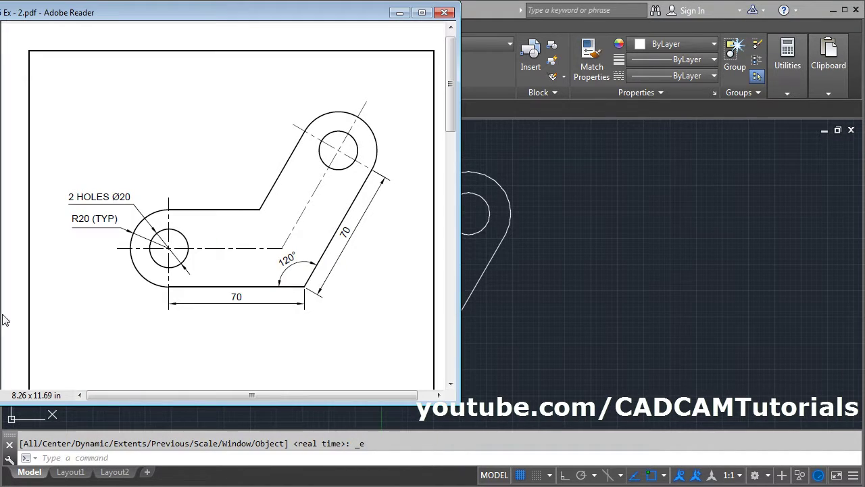
{"action": "key", "text": "alt+Tab"}
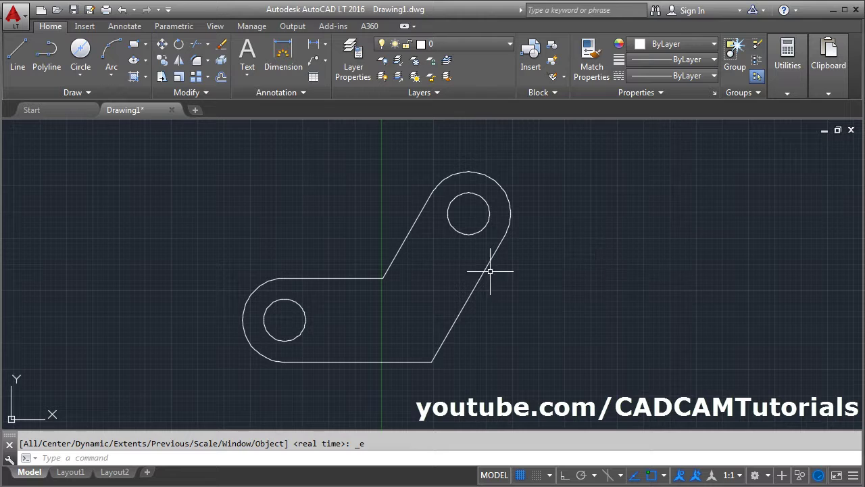
{"action": "left_click", "coordinate": [196, 111]}
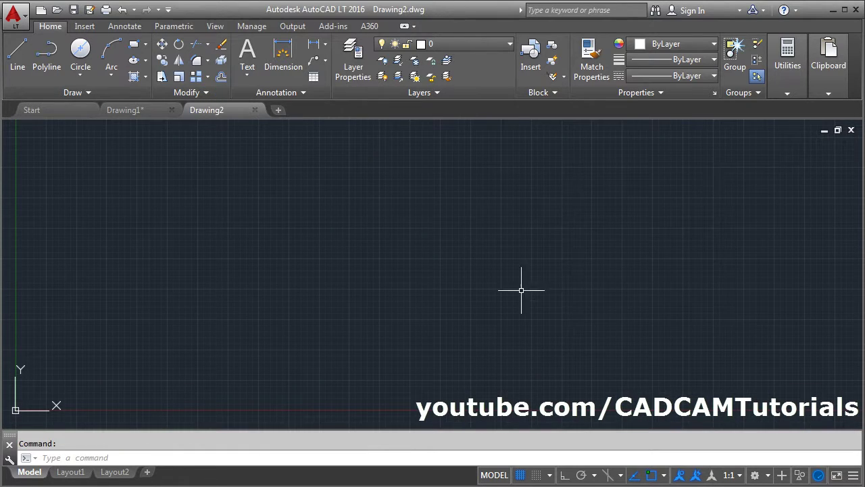
{"action": "key", "text": "alt+Tab"}
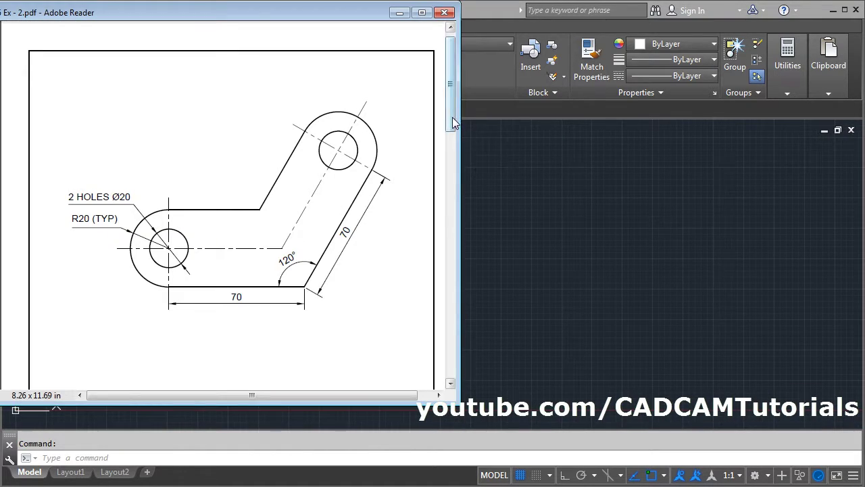
{"action": "left_click_drag", "start_coordinate": [452, 120], "coordinate": [454, 186]}
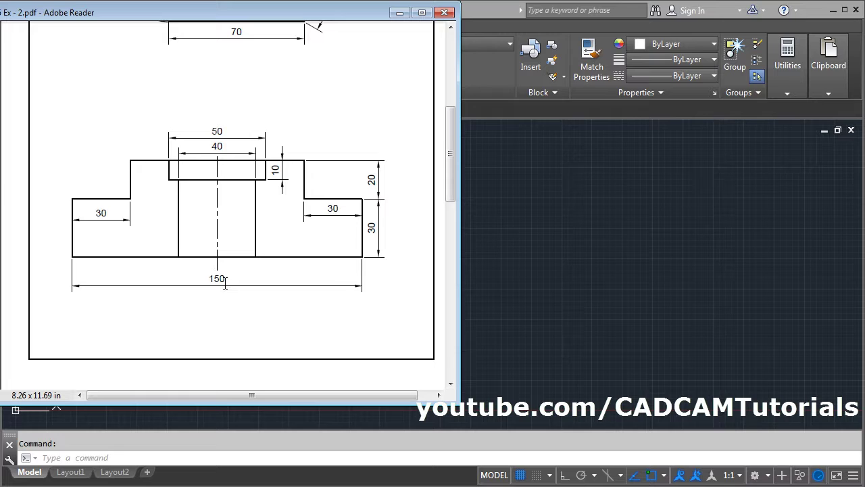
{"action": "left_click", "coordinate": [590, 258]}
Set Drawing2's limits from 0,0 to 200,200.
{"action": "type", "text": "li"}
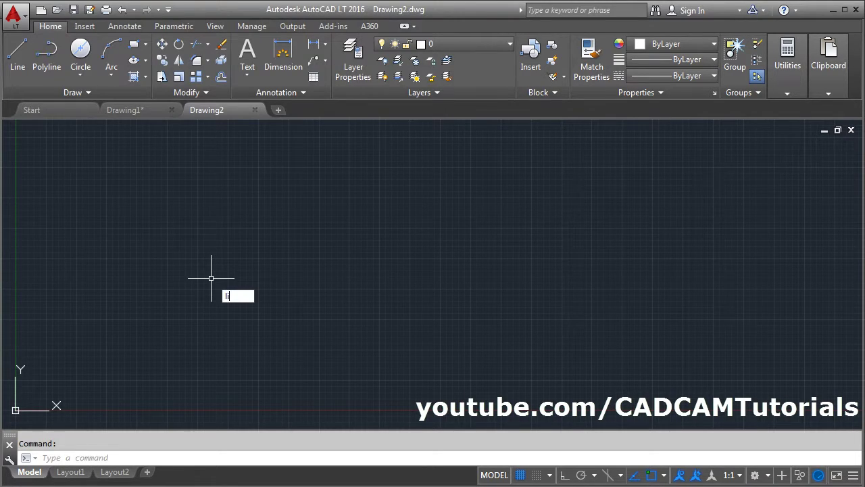
{"action": "type", "text": "mits"}
{"action": "key", "text": "Return"}
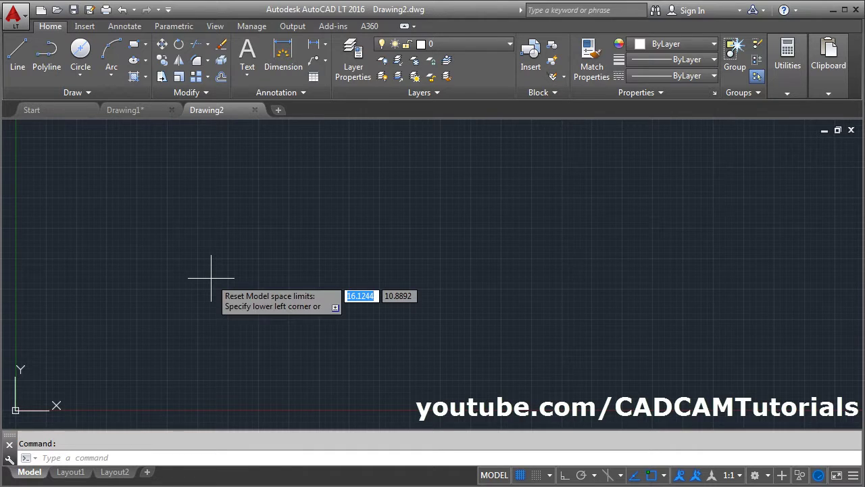
{"action": "type", "text": "0,0"}
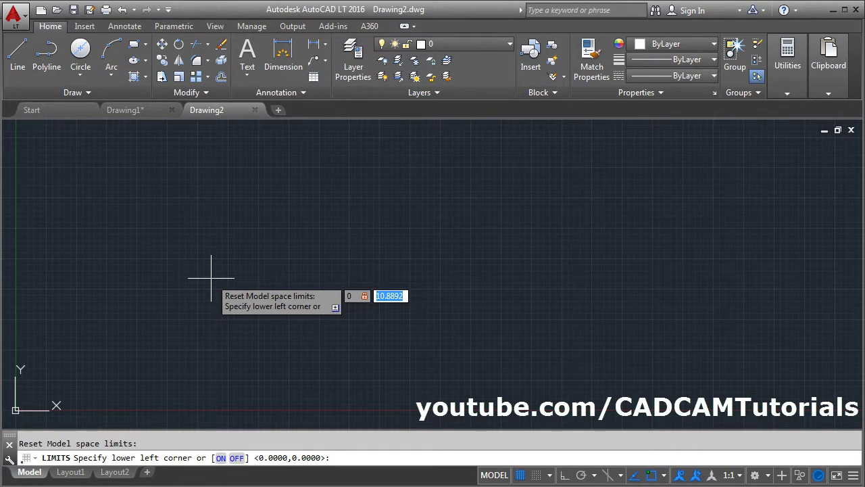
{"action": "key", "text": "Return"}
{"action": "type", "text": "20"}
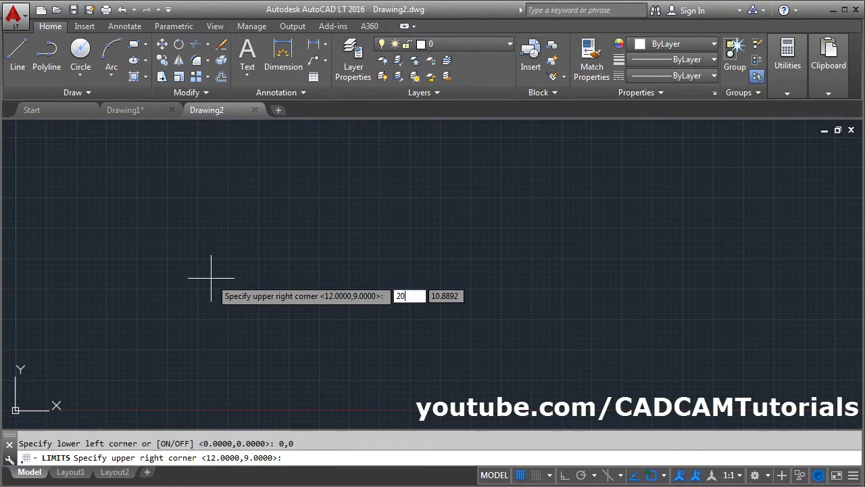
{"action": "type", "text": "0,200"}
{"action": "key", "text": "Return"}
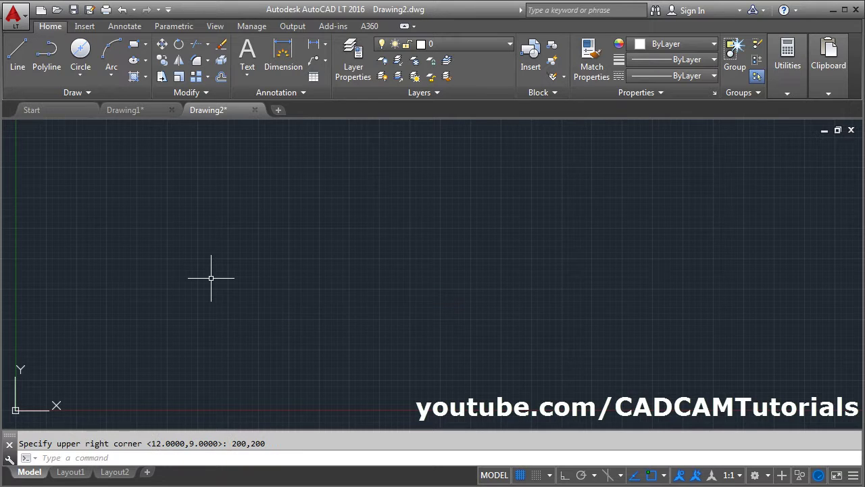
Zoom All to fit the limits, then glance at the reference PDF and return.
{"action": "type", "text": "Z"}
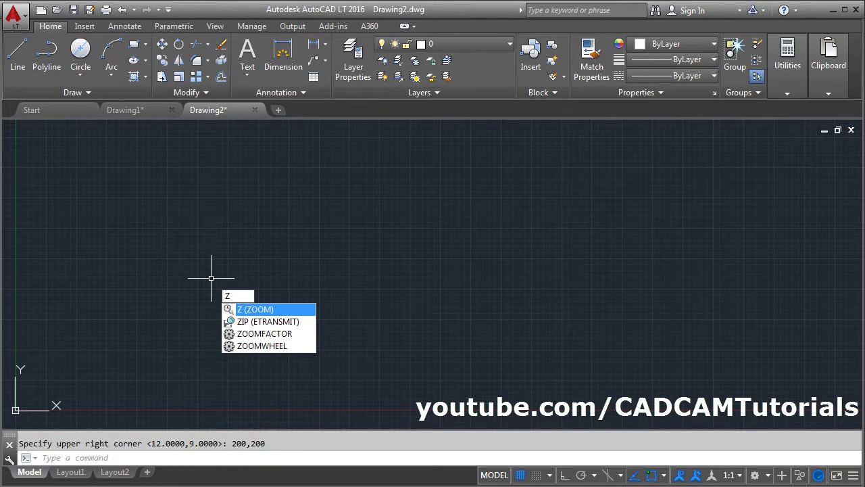
{"action": "key", "text": "Return"}
{"action": "type", "text": "a"}
{"action": "key", "text": "Return"}
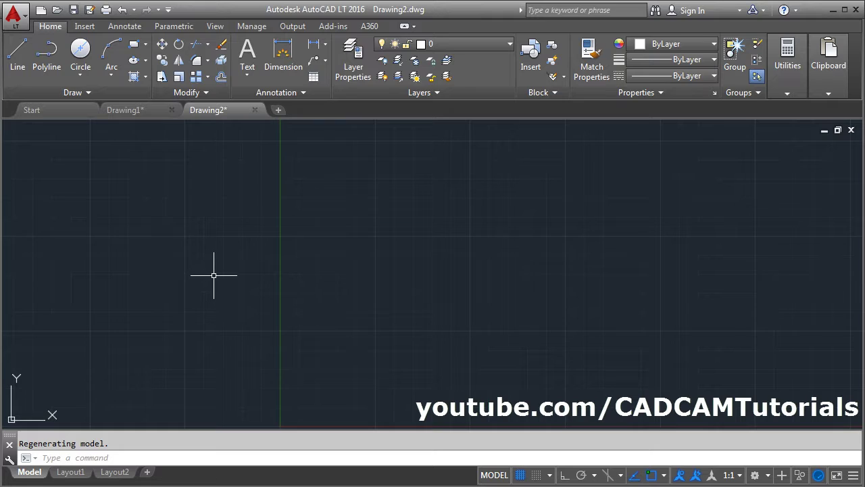
{"action": "key", "text": "alt+Tab"}
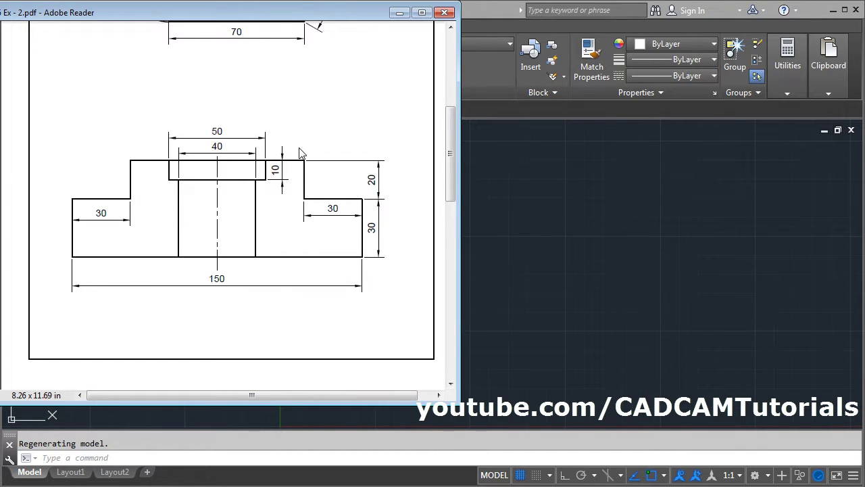
{"action": "left_click", "coordinate": [618, 232]}
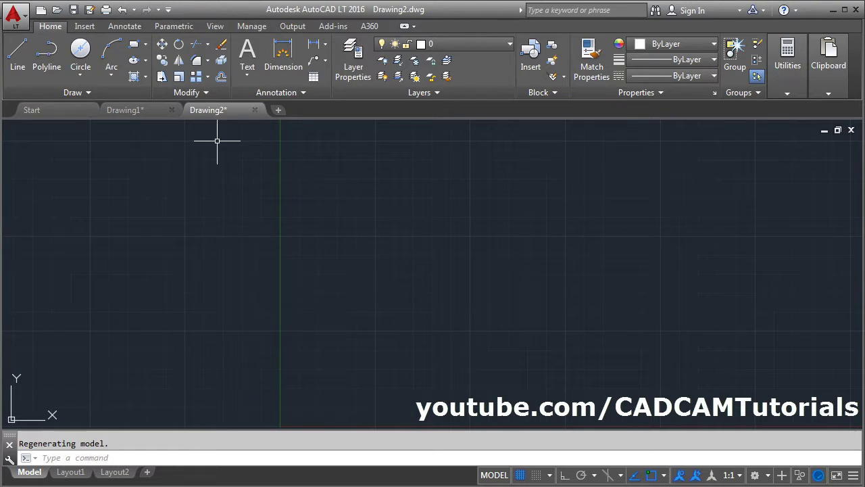
With Ortho on, draw the 150 bottom edge, 30 right side, 30 step left and 20 rise.
{"action": "left_click", "coordinate": [22, 63]}
{"action": "left_click", "coordinate": [232, 378]}
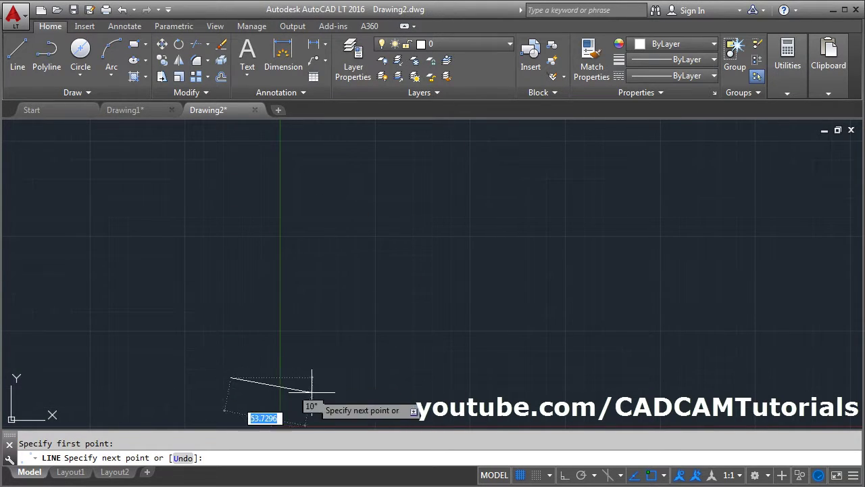
{"action": "left_click", "coordinate": [565, 475]}
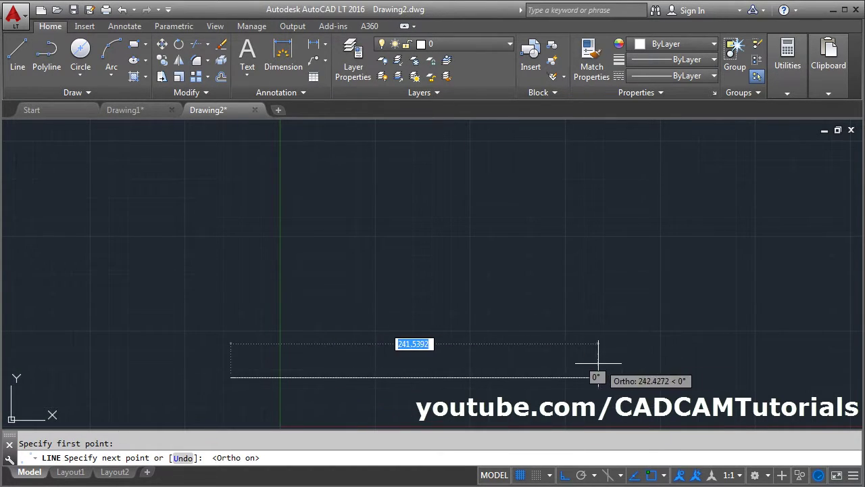
{"action": "type", "text": "15"}
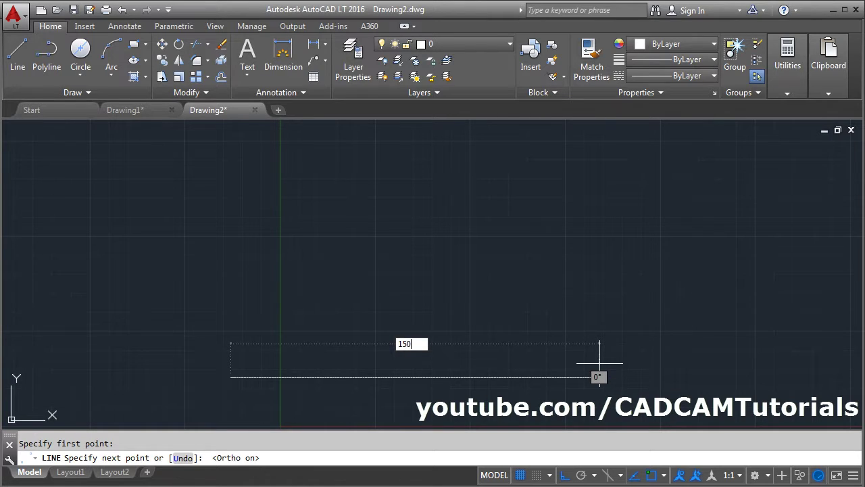
{"action": "type", "text": "0"}
{"action": "key", "text": "Return"}
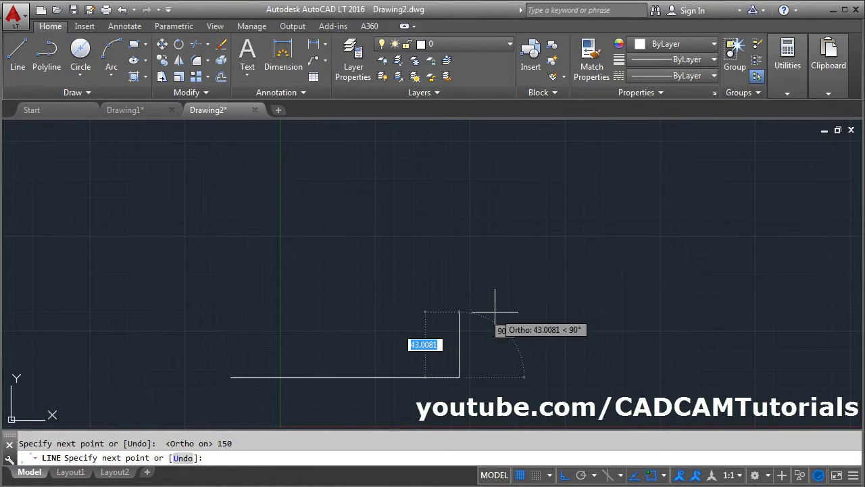
{"action": "type", "text": "30"}
{"action": "key", "text": "Return"}
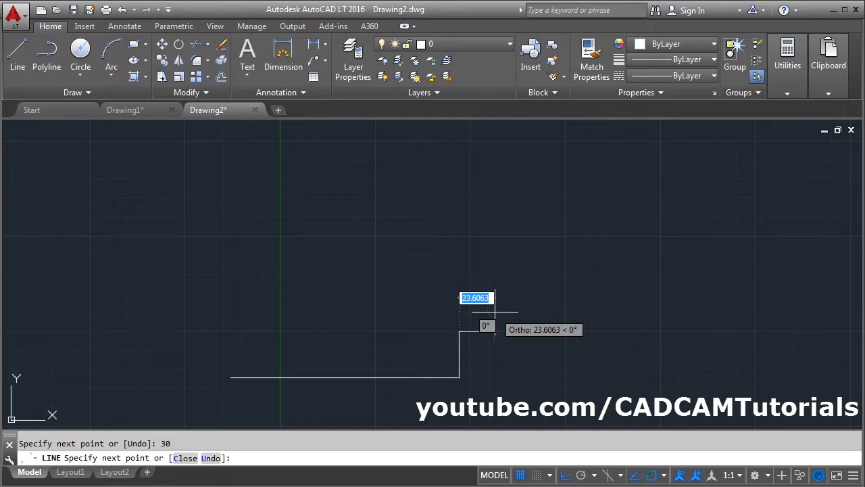
{"action": "type", "text": "3"}
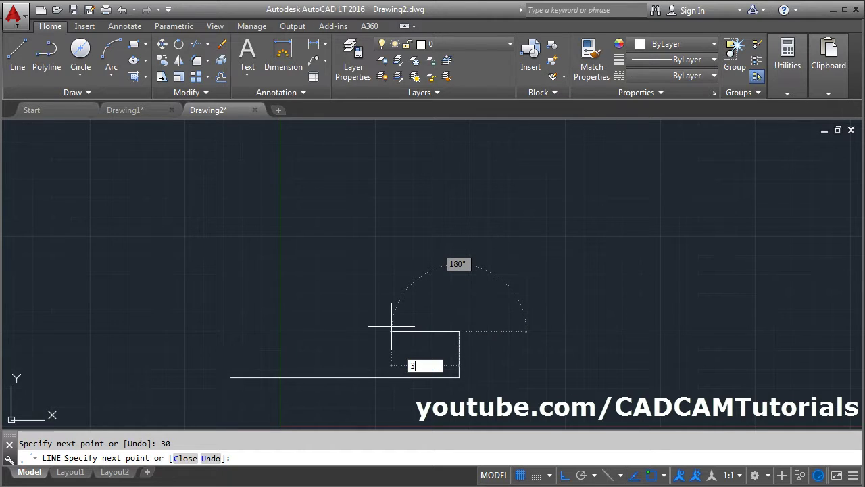
{"action": "type", "text": "0"}
{"action": "key", "text": "Return"}
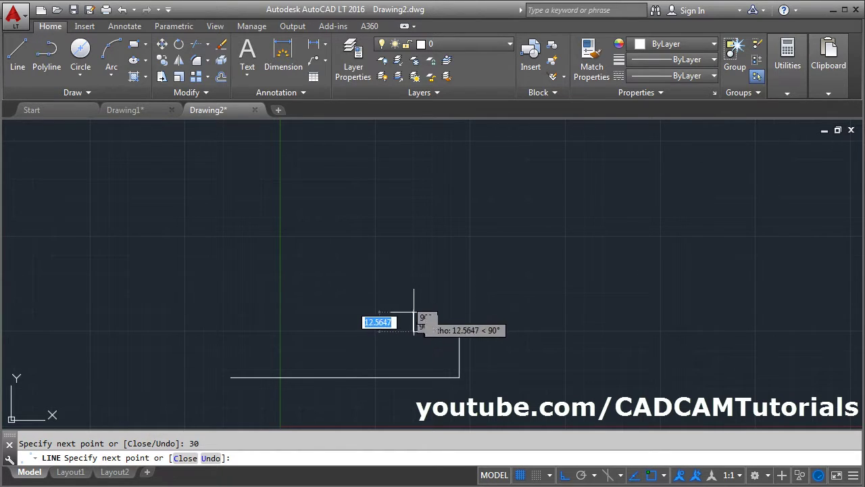
{"action": "type", "text": "20"}
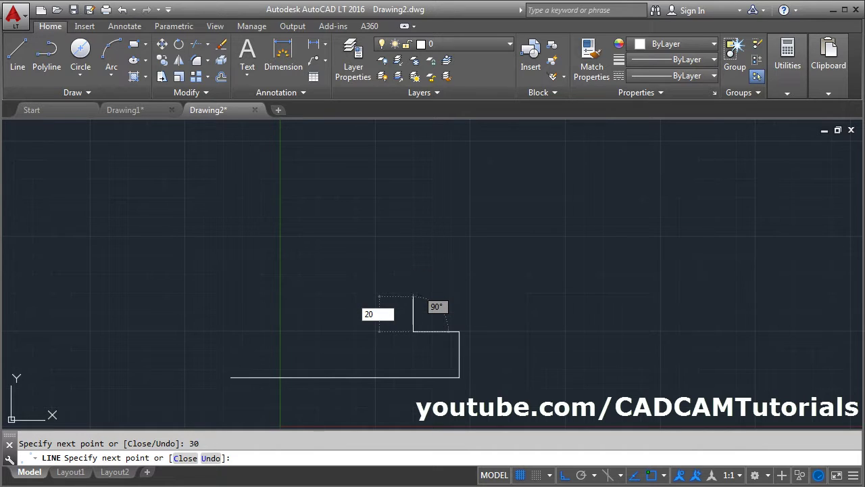
{"action": "key", "text": "Return"}
{"action": "scroll", "coordinate": [429, 243], "scroll_direction": "up", "scroll_amount": 4}
{"action": "mouse_move", "coordinate": [426, 250]}
{"action": "middle_mouse_down"}
{"action": "mouse_move", "coordinate": [487, 224]}
{"action": "mouse_move", "coordinate": [553, 215]}
{"action": "middle_mouse_up"}
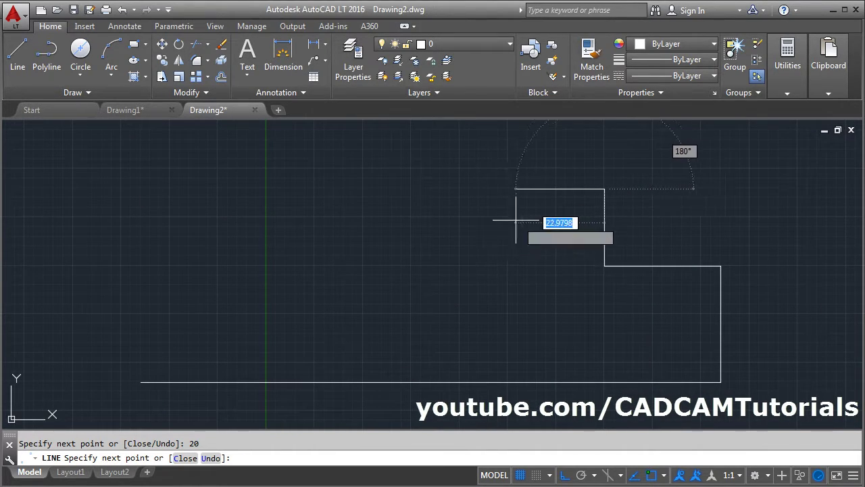
Finish the outline with the 90 top edge, 20 drop and 30 left step, then close it.
{"action": "key", "text": "alt+Tab"}
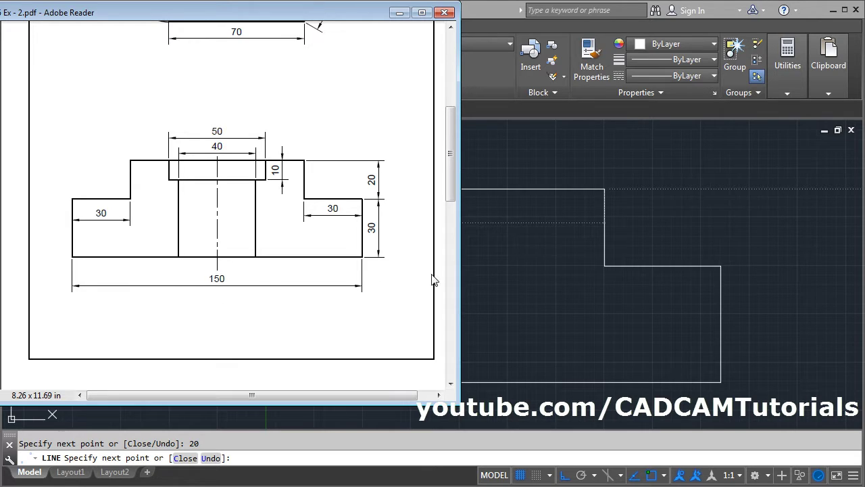
{"action": "left_click", "coordinate": [540, 267]}
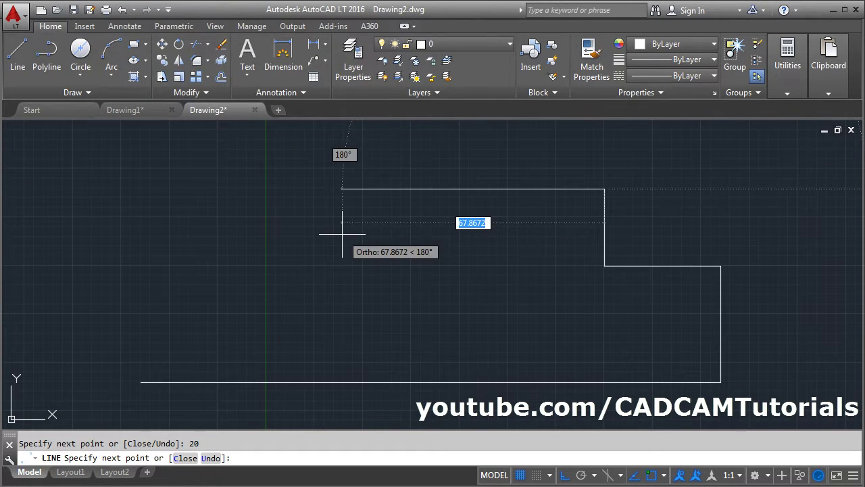
{"action": "type", "text": "90"}
{"action": "key", "text": "Return"}
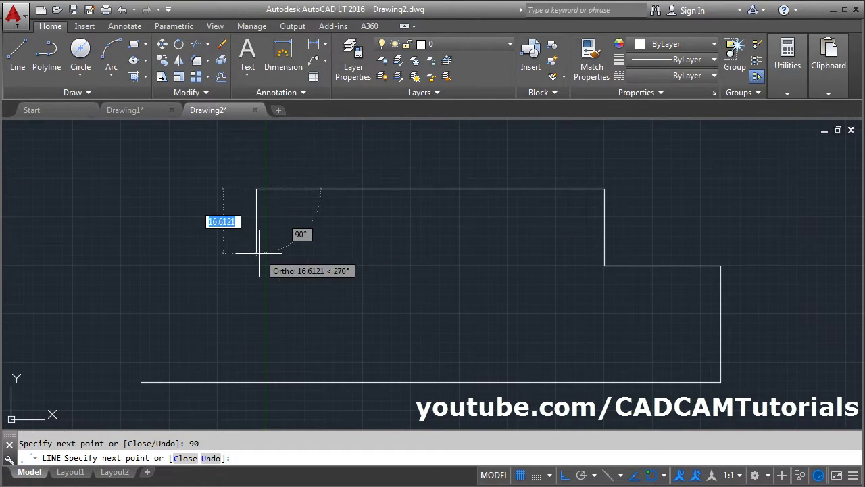
{"action": "type", "text": "20"}
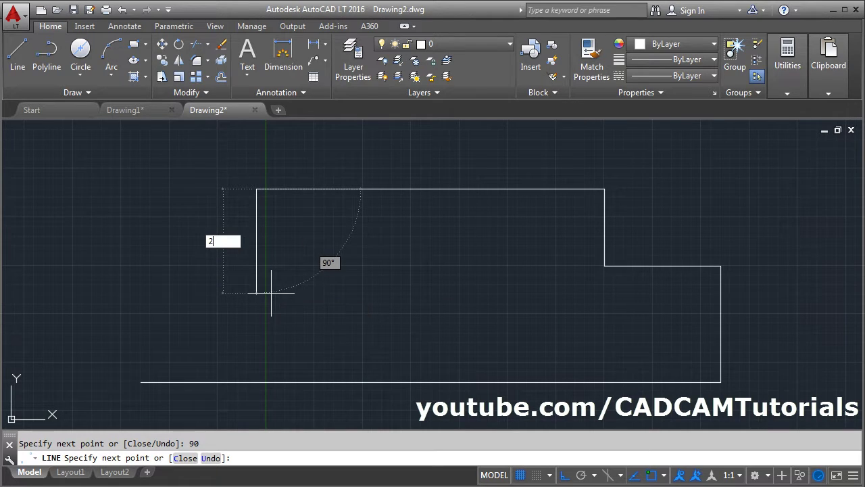
{"action": "key", "text": "Return"}
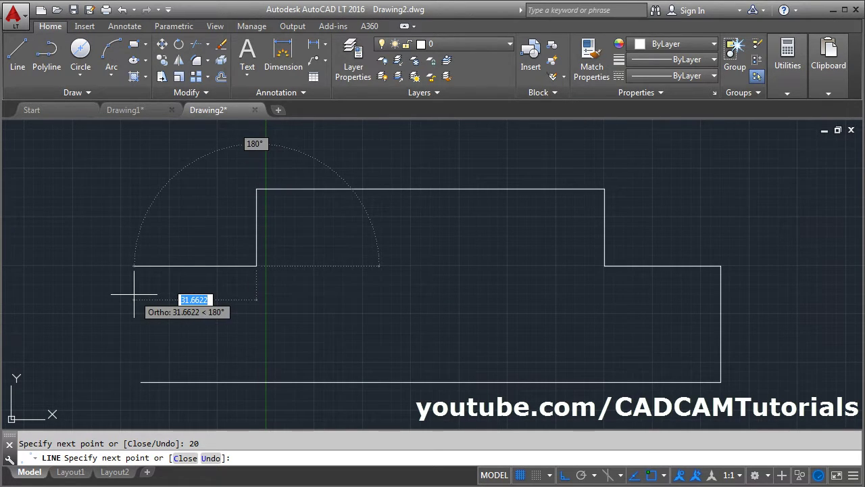
{"action": "type", "text": "30"}
{"action": "key", "text": "Return"}
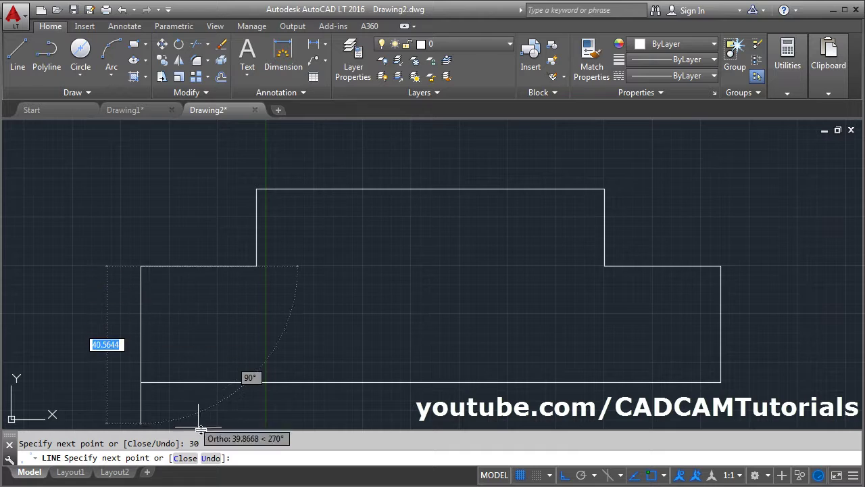
{"action": "left_click", "coordinate": [185, 457]}
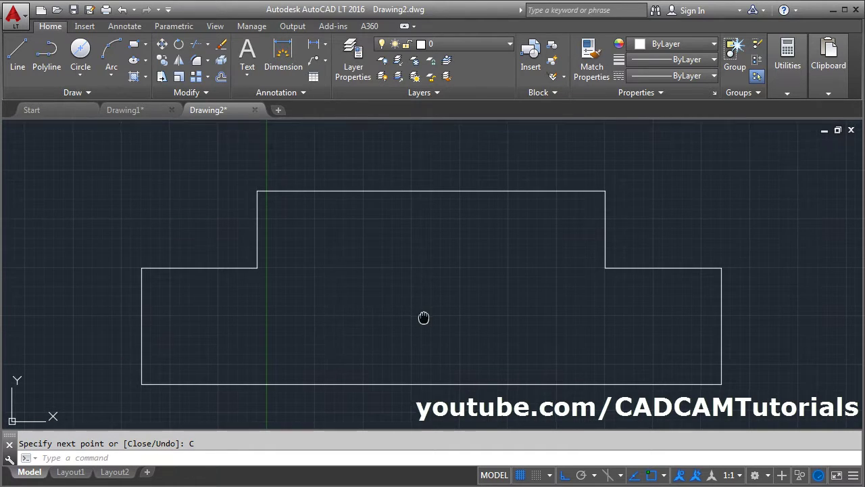
{"action": "middle_click_drag", "start_coordinate": [423, 317], "coordinate": [412, 329]}
Check the reference PDF, then return to Drawing2 and start a Line for the stepped outline.
{"action": "key", "text": "alt+Tab"}
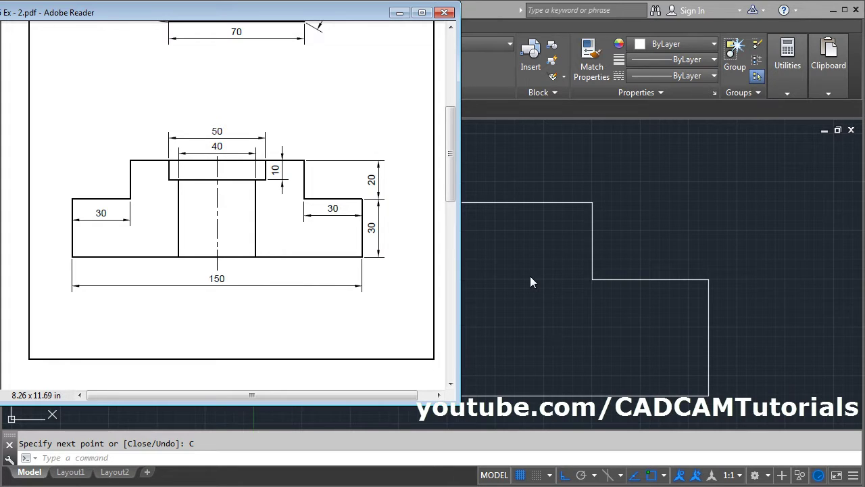
{"action": "key", "text": "alt+Tab"}
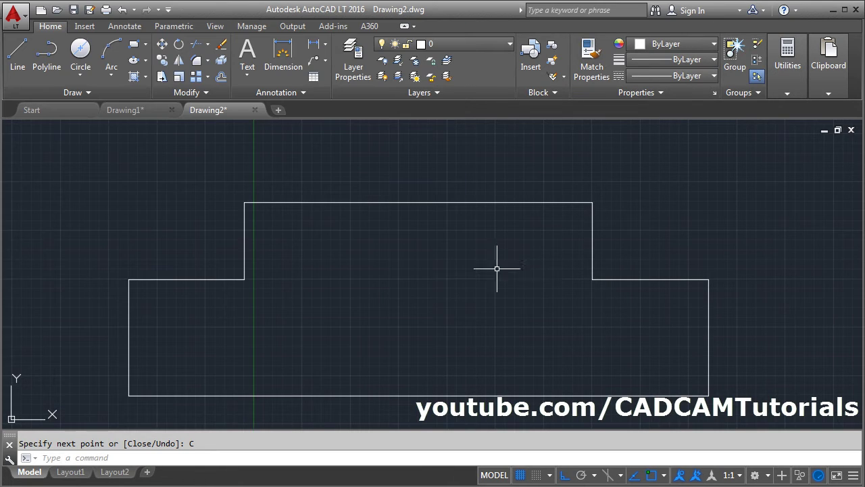
{"action": "left_click", "coordinate": [17, 72]}
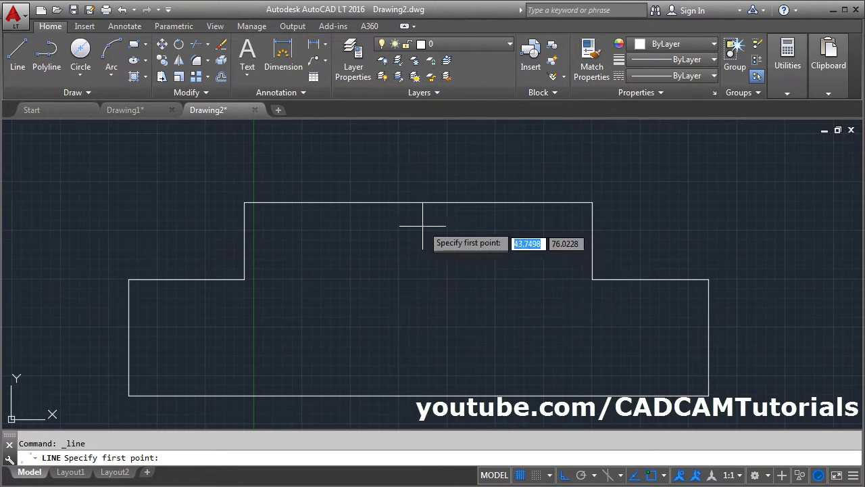